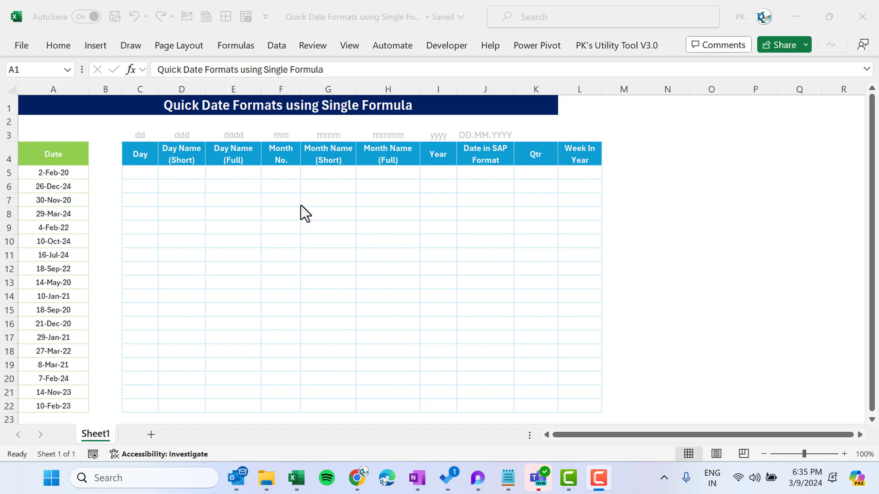
Step: Review the Date column and the output headings from Day to Week In Year in row 4
left_click(52, 157)
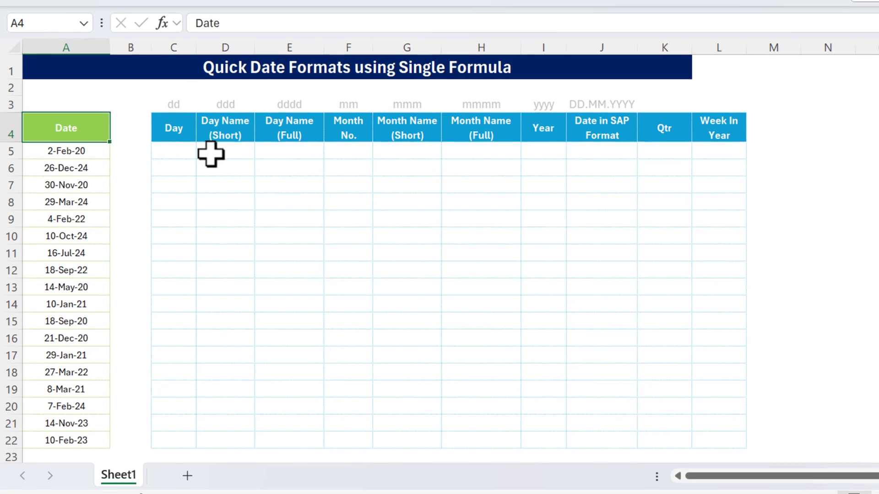
left_click_drag(87, 126, 78, 437)
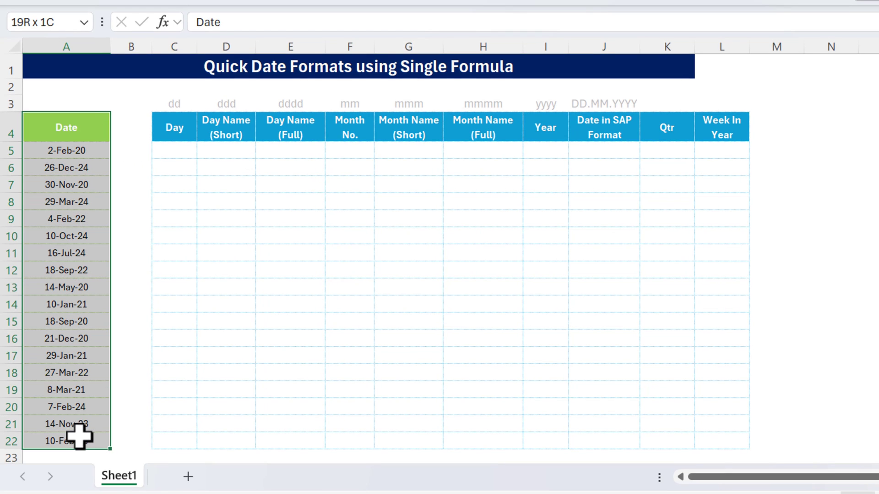
left_click(182, 126)
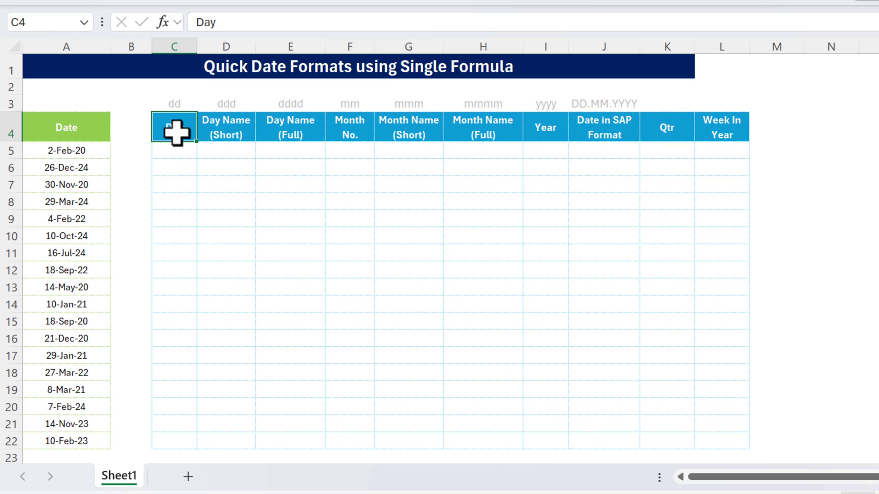
left_click(231, 129)
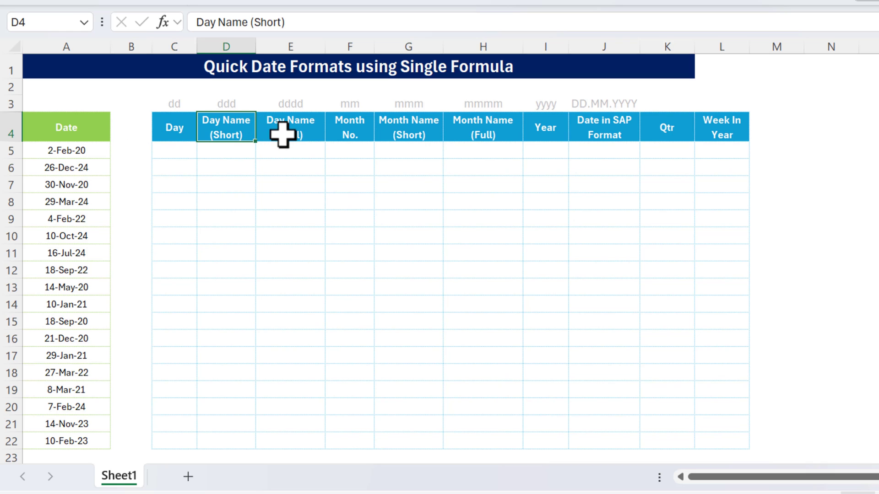
left_click(293, 135)
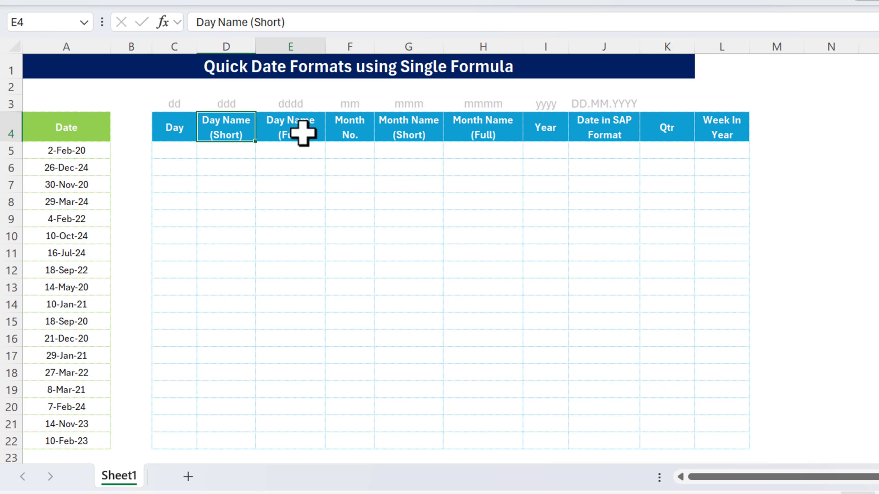
left_click(367, 130)
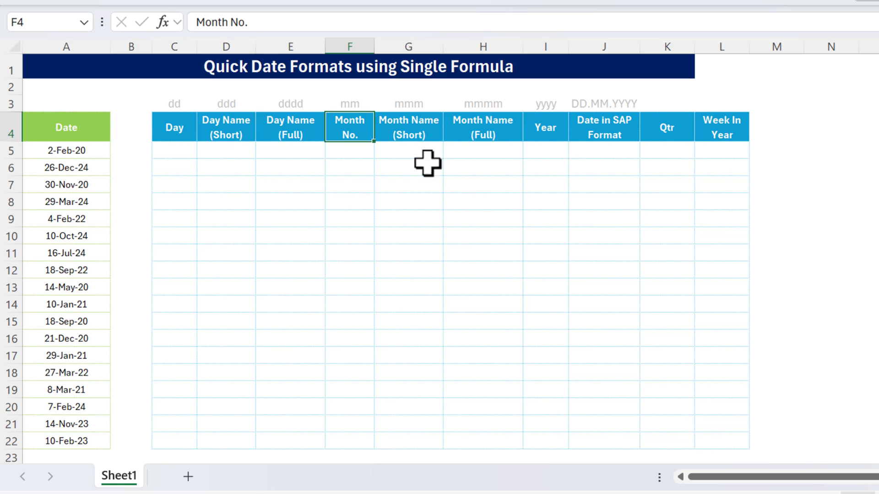
left_click(432, 133)
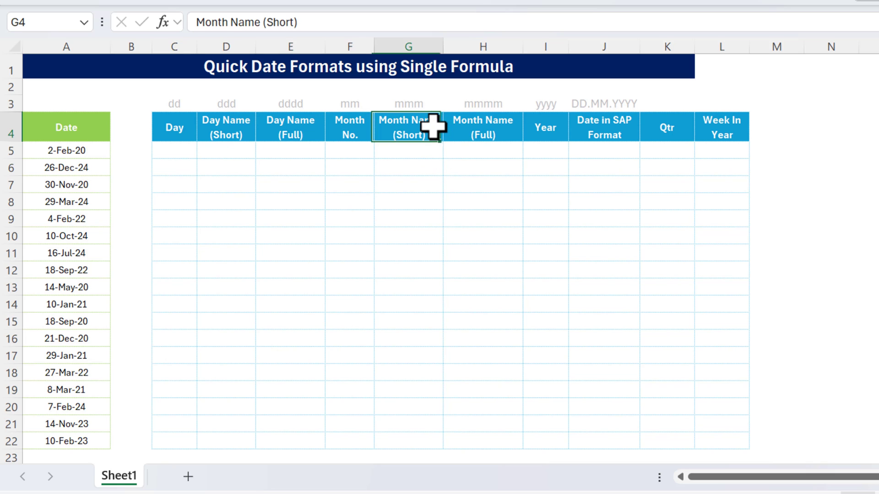
left_click(501, 122)
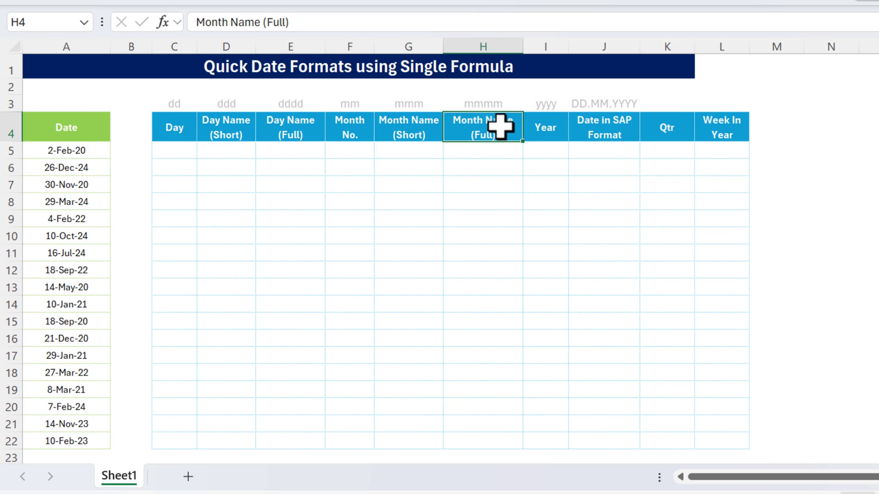
left_click(541, 131)
left_click(609, 130)
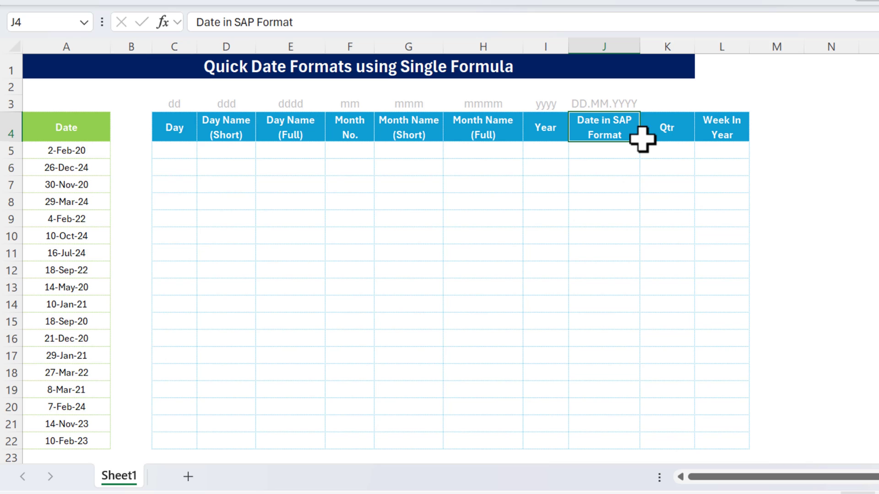
left_click(662, 130)
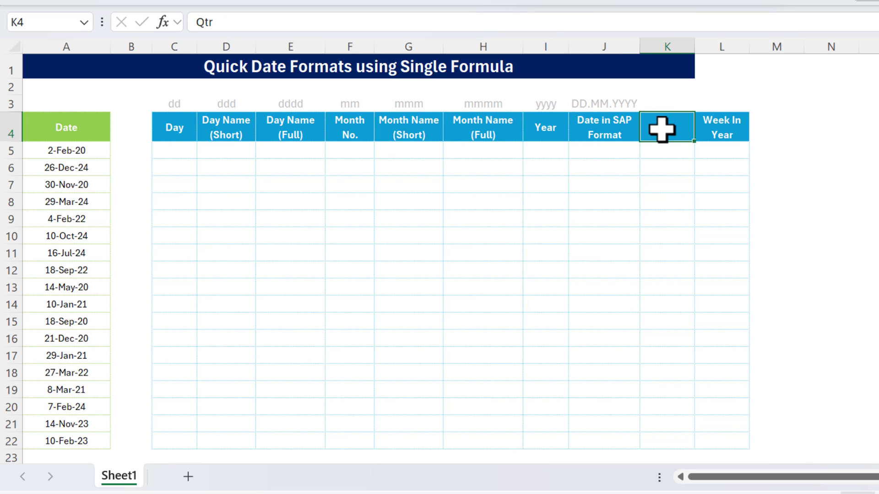
left_click(717, 130)
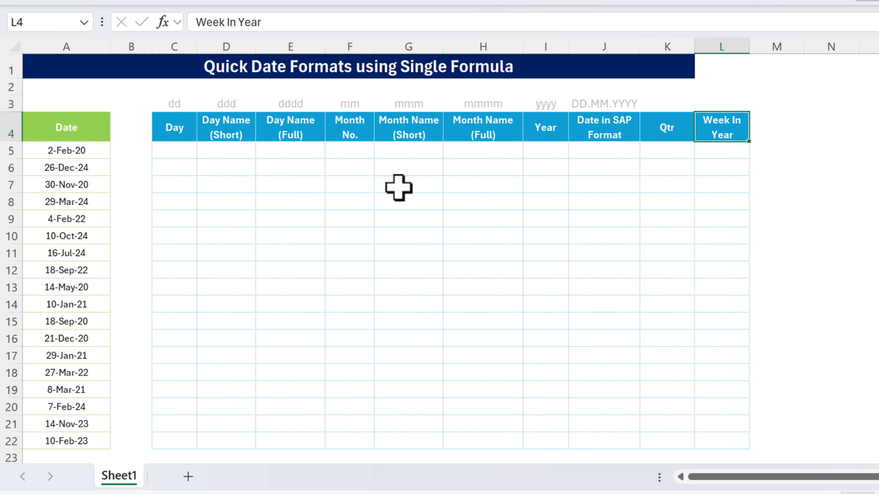
left_click_drag(63, 116, 26, 437)
left_click(189, 137)
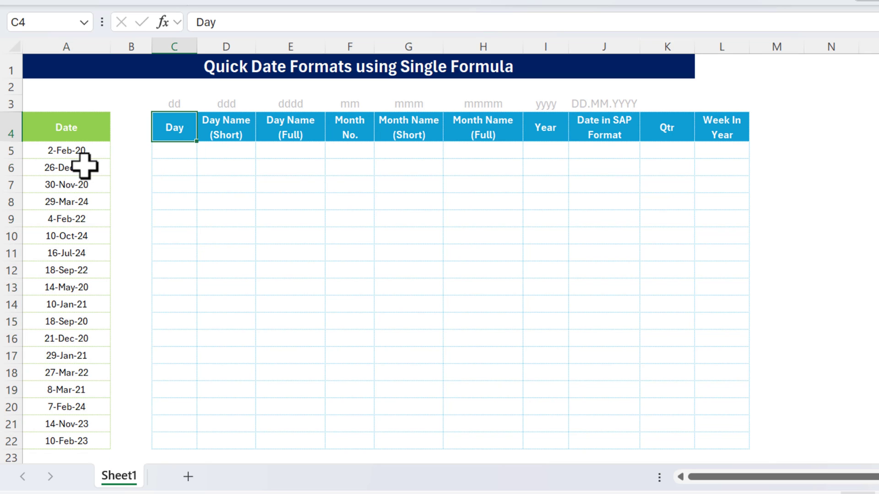
left_click(189, 147)
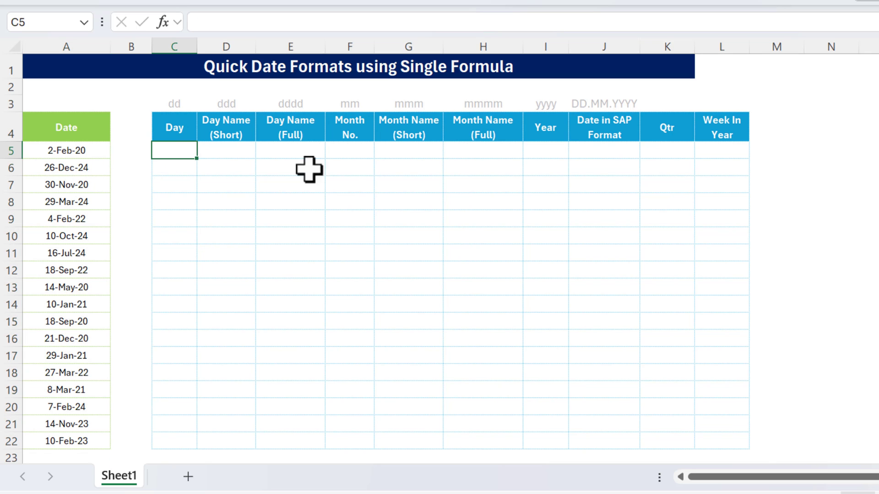
Step: Name the range of dates in A5:A22
left_click_drag(84, 152, 79, 442)
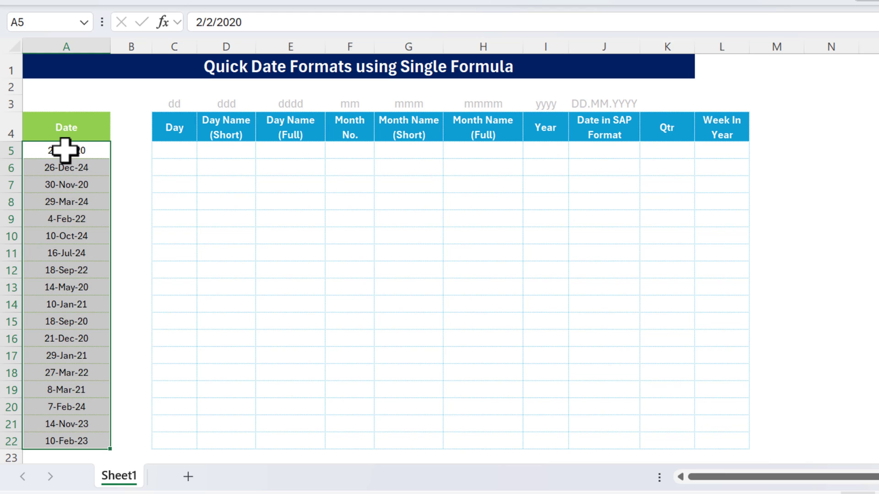
left_click(63, 22)
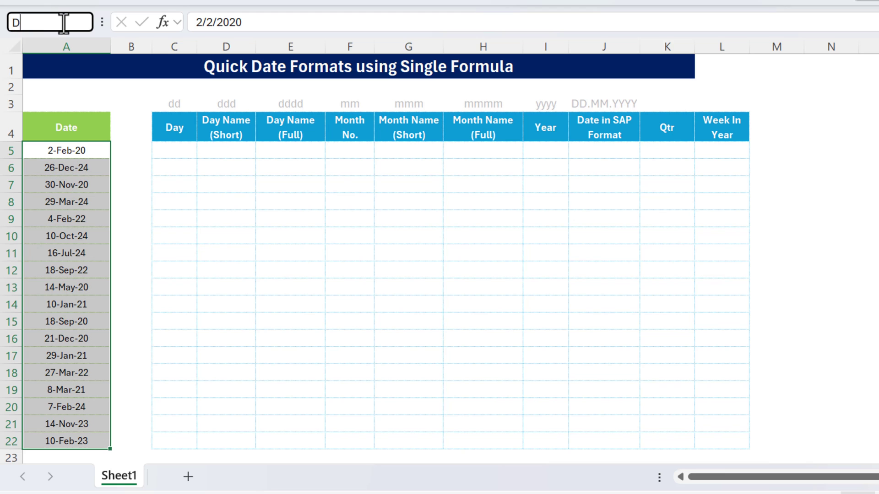
left_click(163, 151)
Step: Examine the format codes in row 3 from dd to DD.MM.YYYY, and the Qtr and Week In Year columns that have none
left_click(185, 123)
left_click_drag(177, 103, 638, 109)
left_click(279, 200)
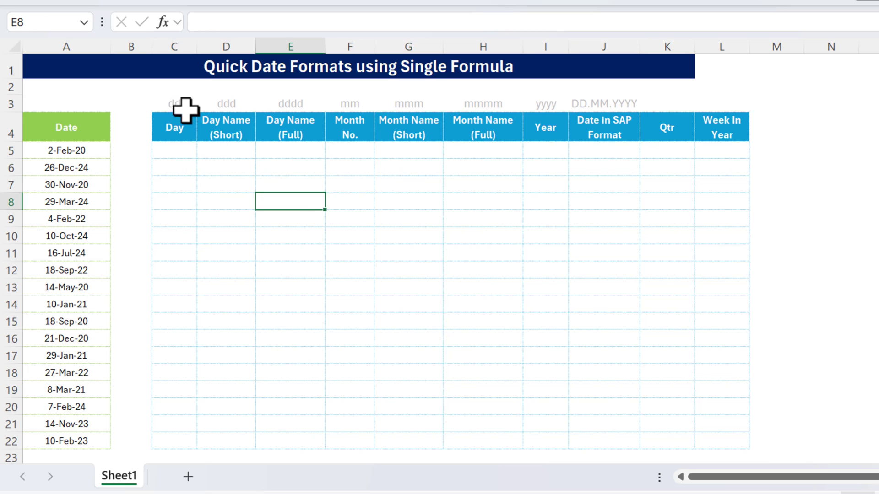
left_click(181, 104)
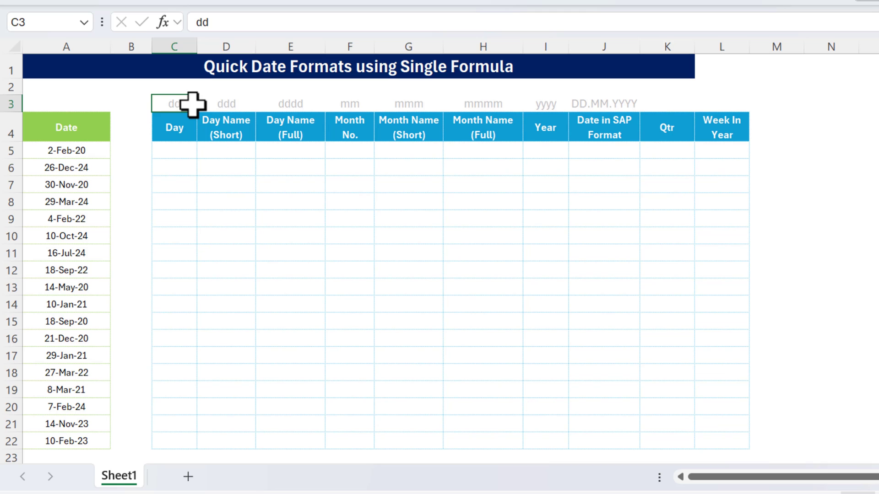
left_click(229, 104)
key("Down")
key("Up")
key("Right")
key("Up")
key("Down")
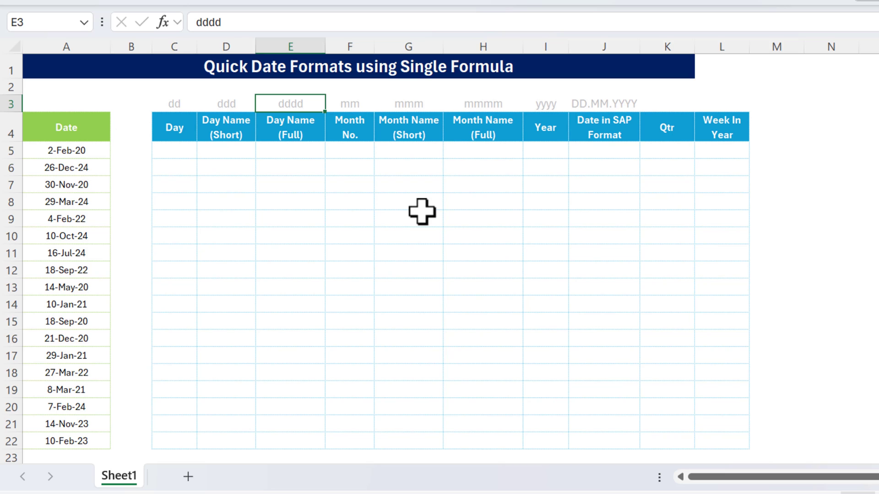
key("Right")
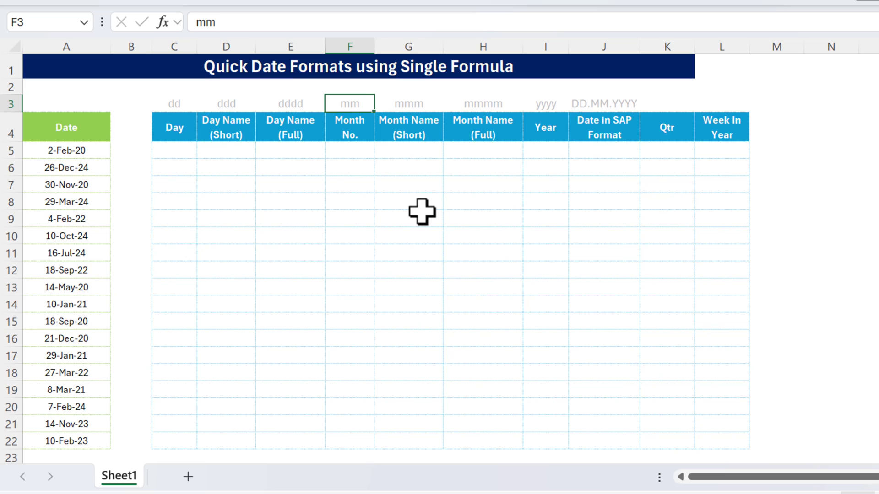
key("Right")
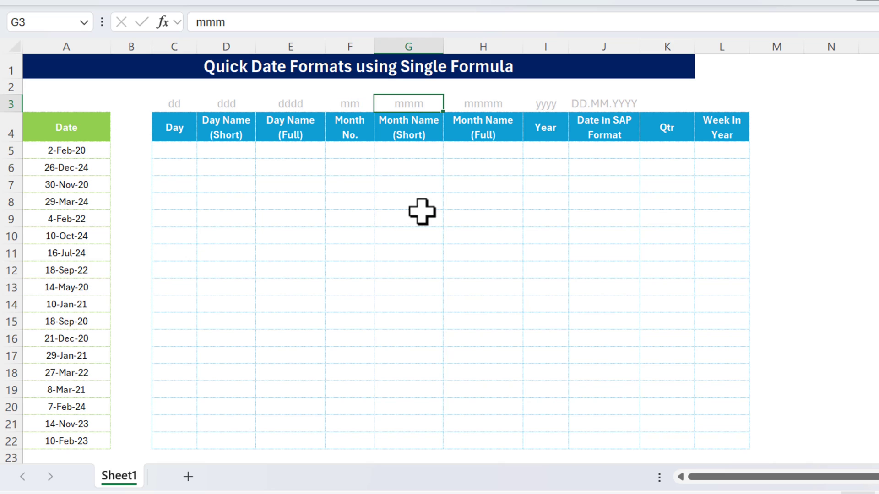
key("Right")
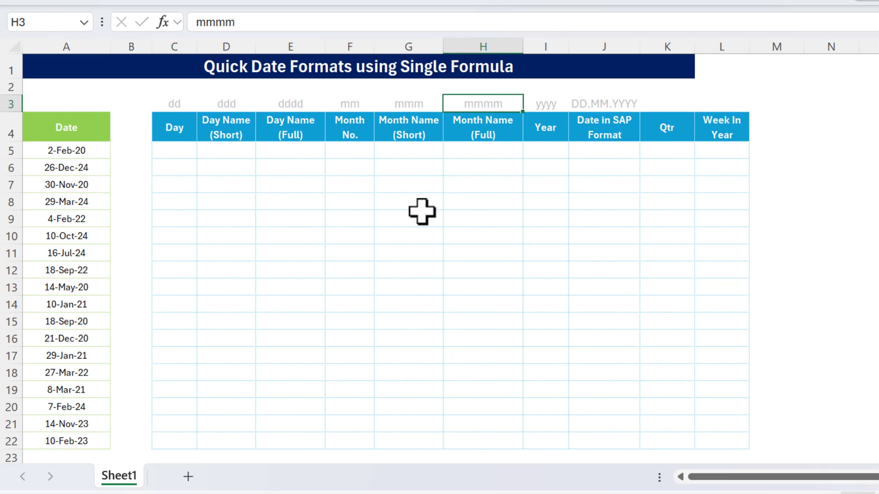
key("Right")
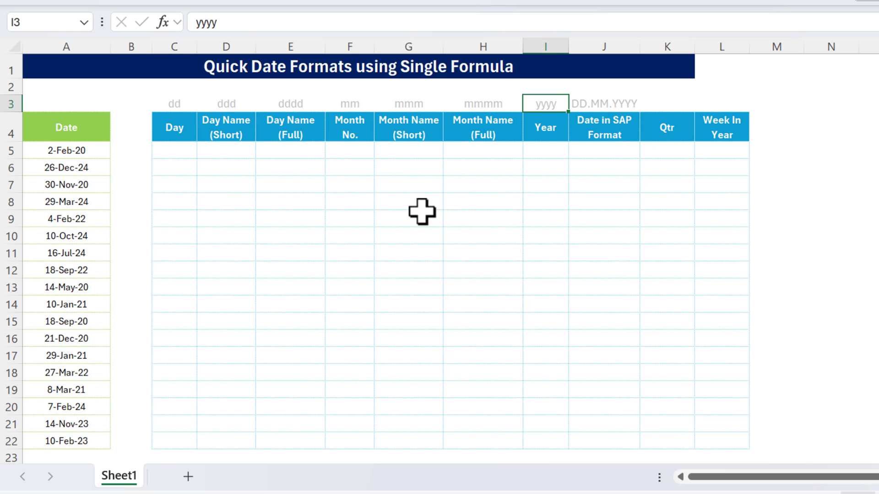
key("Right")
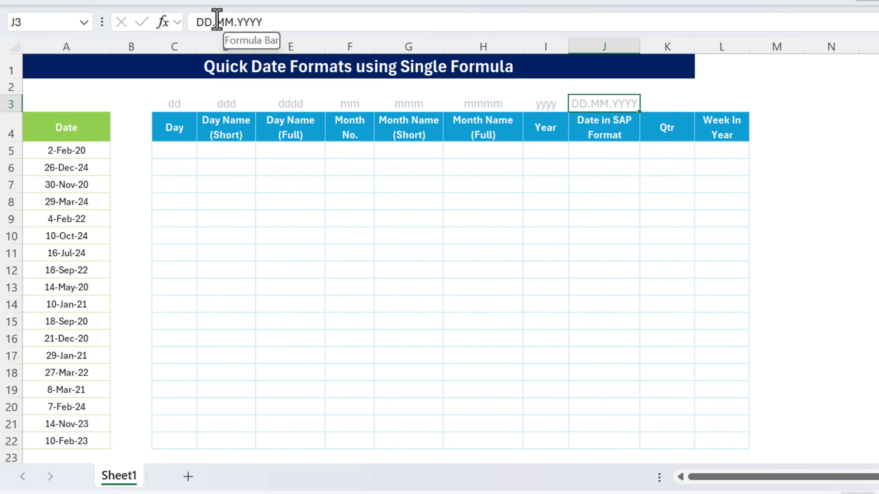
left_click(669, 135)
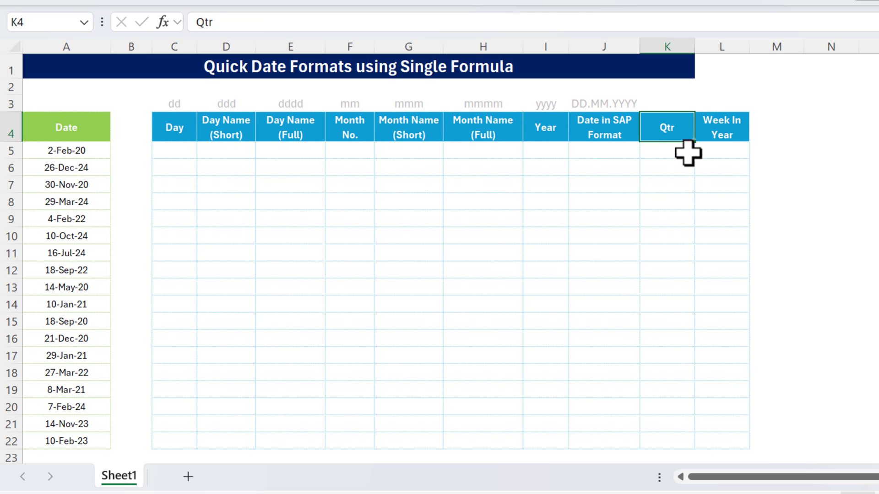
left_click_drag(668, 149, 670, 292)
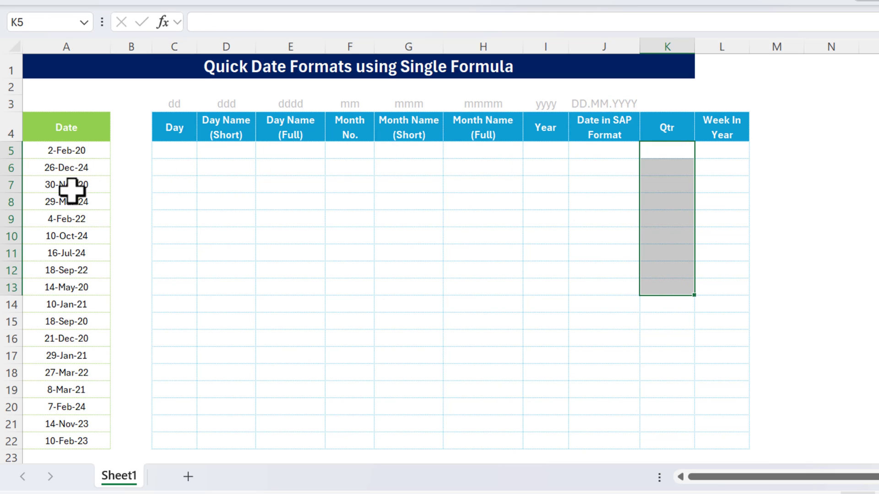
left_click_drag(721, 150, 725, 265)
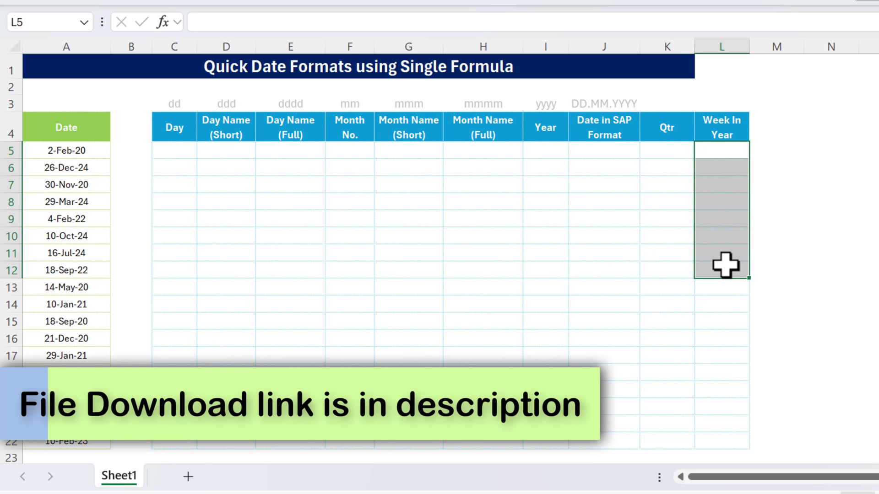
left_click(174, 149)
left_click(173, 131)
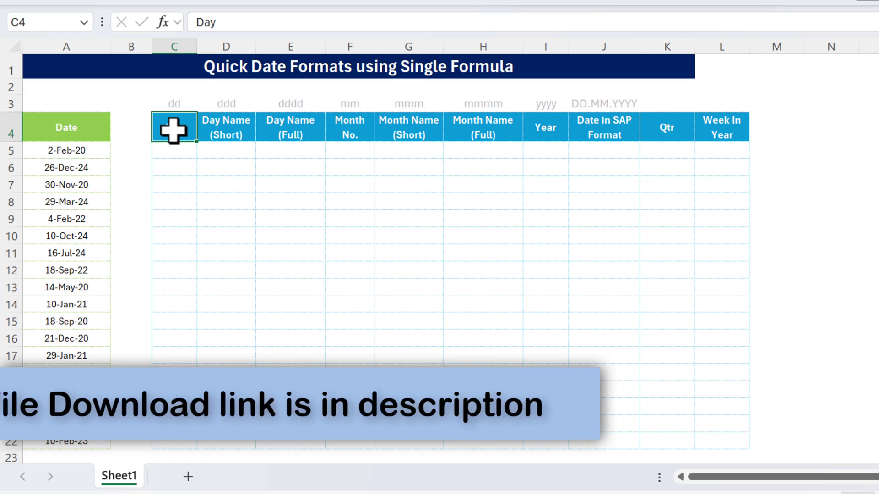
left_click(232, 133)
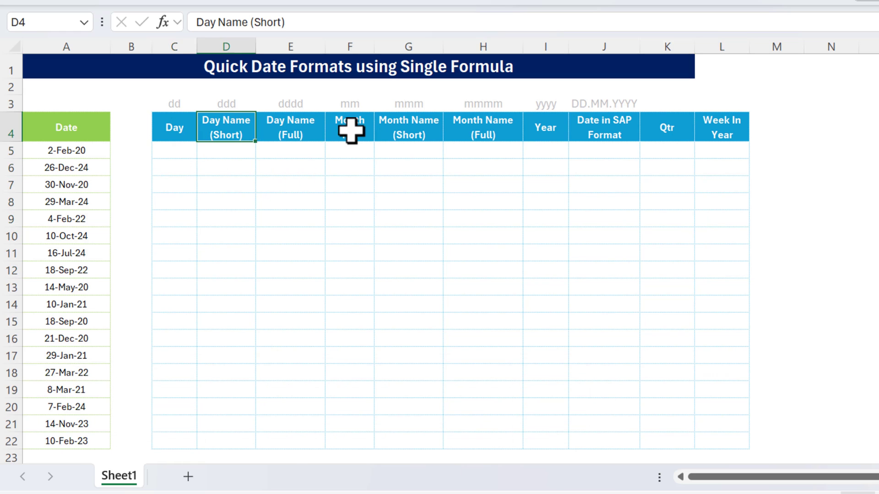
Step: Enter the formula =TEXT(A5,"dd") in cell C5 to extract the day from the first date
left_click(186, 155)
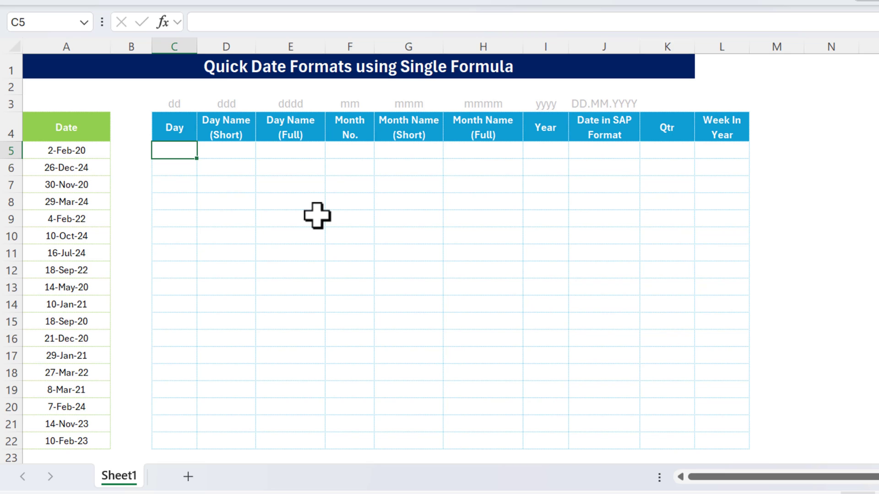
type("=te")
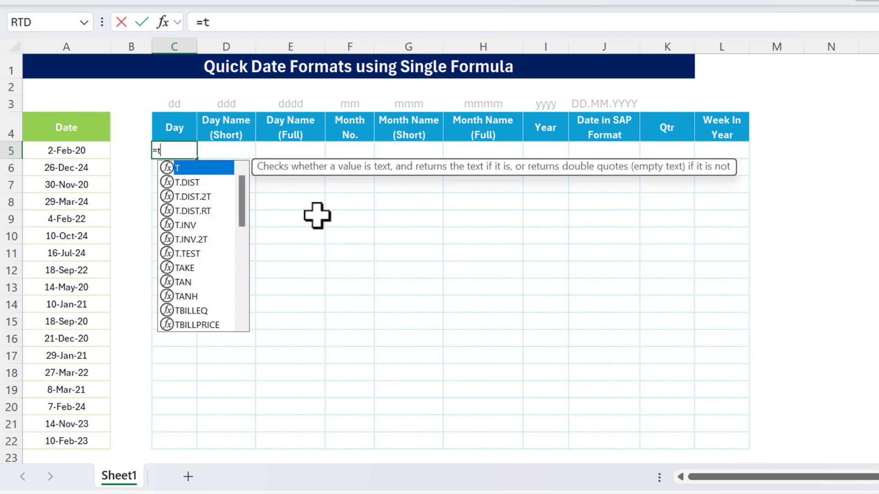
key("Tab")
key("Left")
key("Left")
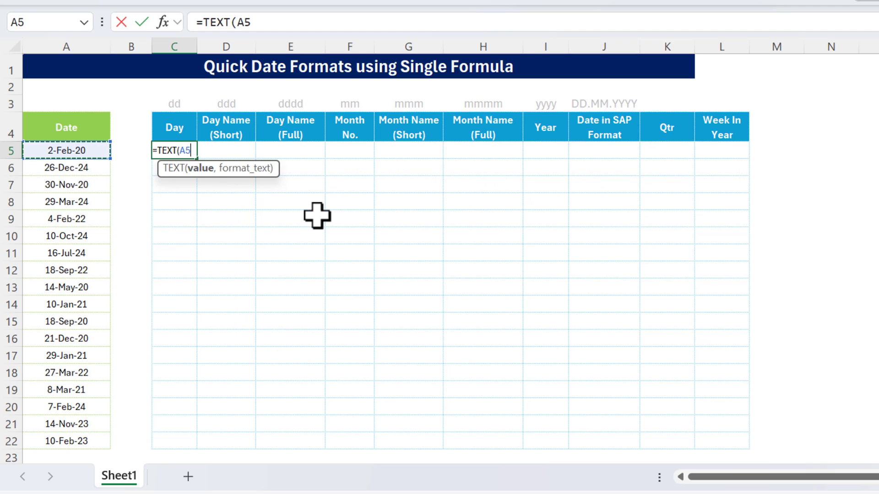
type(",")
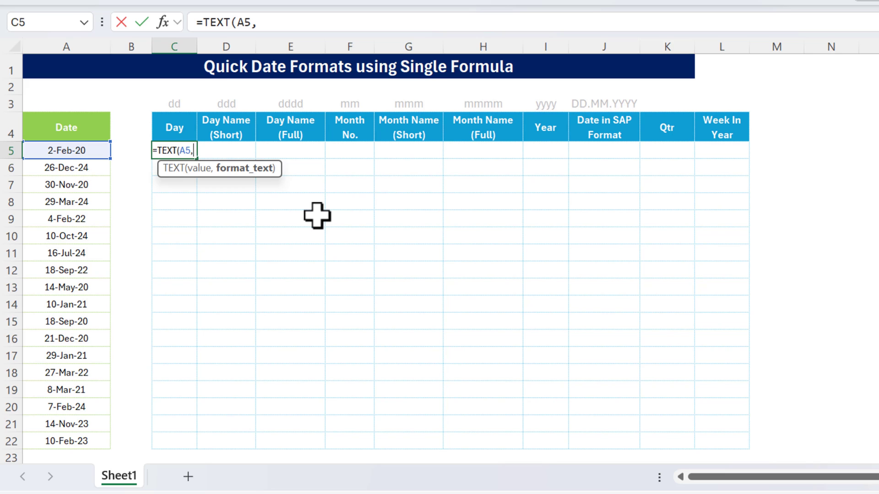
type("\"dd")
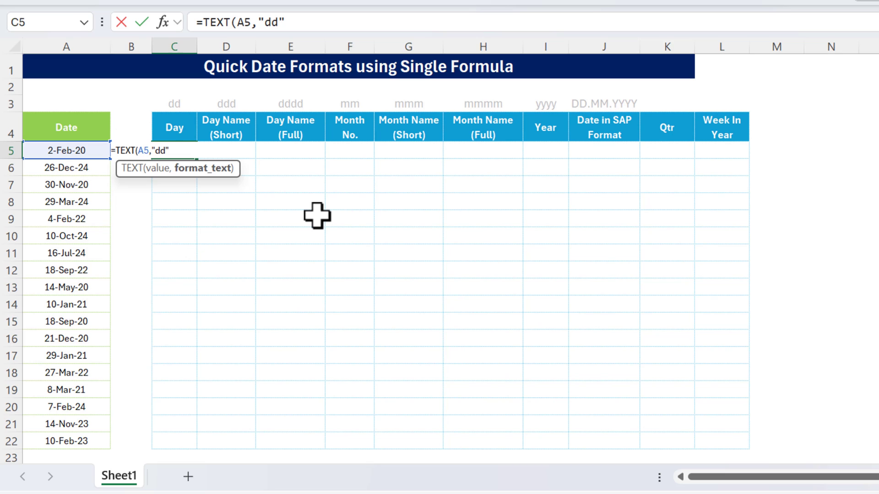
key("Return")
key("Up")
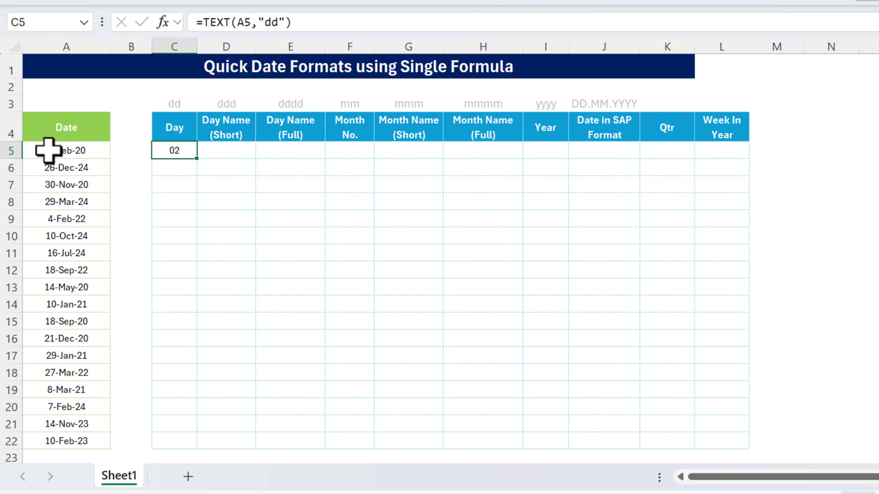
Step: Change the format code in the C5 formula so it reads =TEXT(A5,"d")
left_click(276, 23)
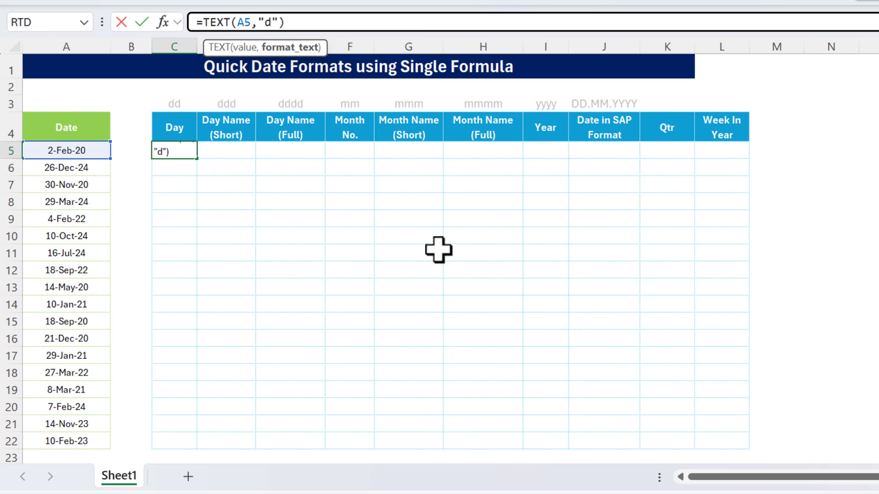
key("Return")
key("Up")
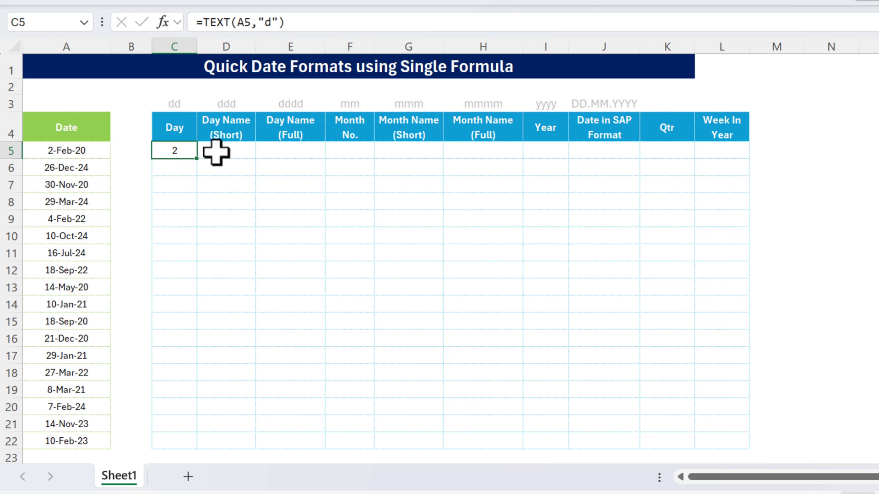
Step: Copy the day formula from C5 down into C6 and delete that copy
left_click(182, 168)
key("ctrl+d")
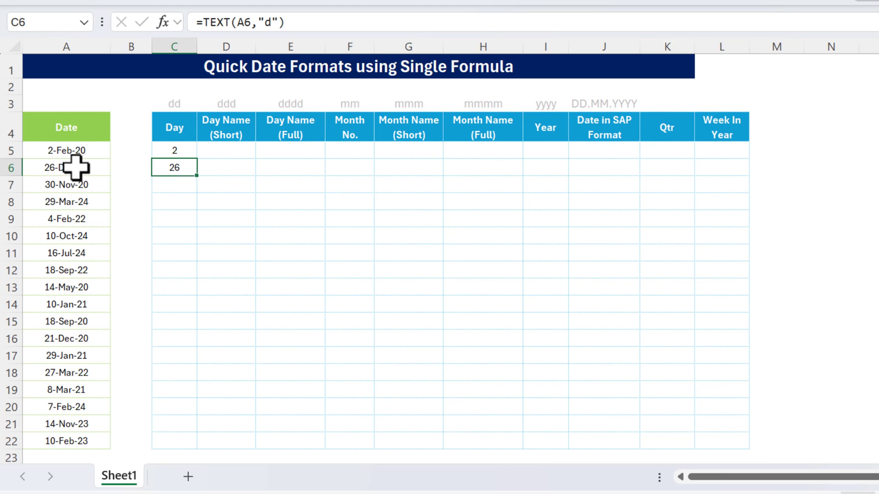
key("Up")
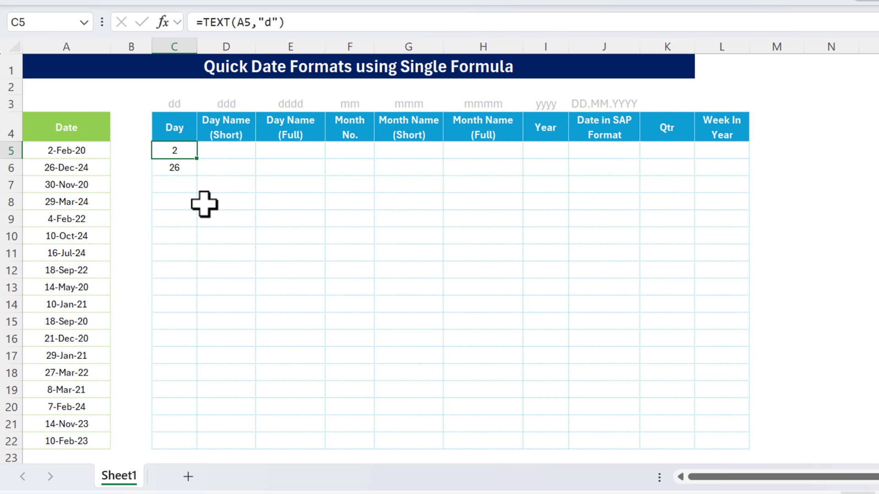
key("Down")
key("Delete")
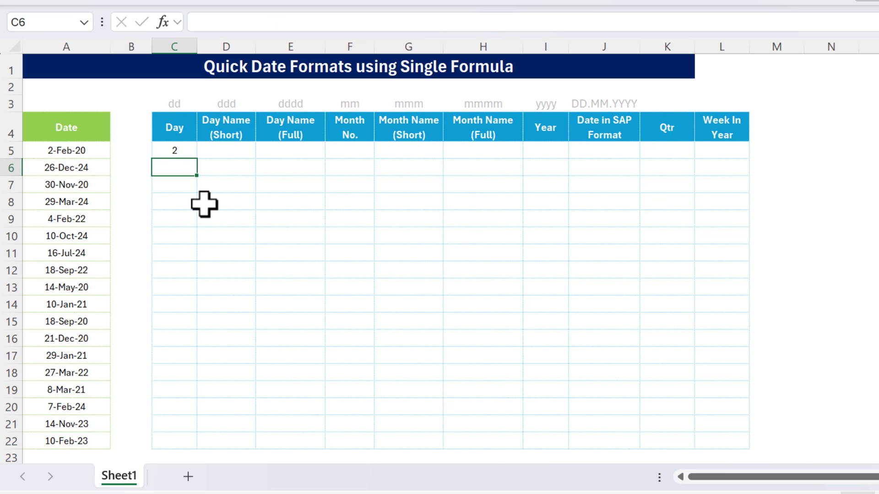
Step: Review the format codes in row 3 above the output headings, from dd across to yyyy
key("Up")
key("Up")
key("Up")
key("Right")
key("Right")
key("Right")
key("Right")
key("Right")
key("Right")
key("Right")
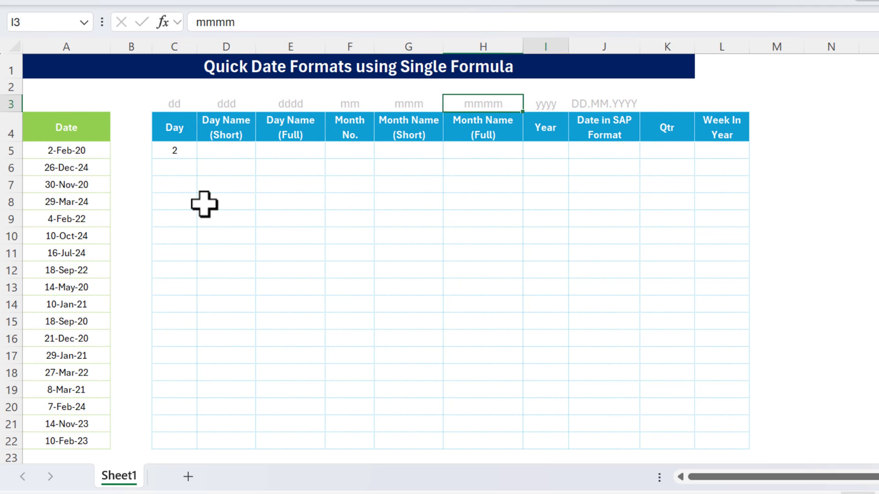
key("Left")
key("Left")
key("Left")
key("Left")
key("Left")
key("Left")
key("Left")
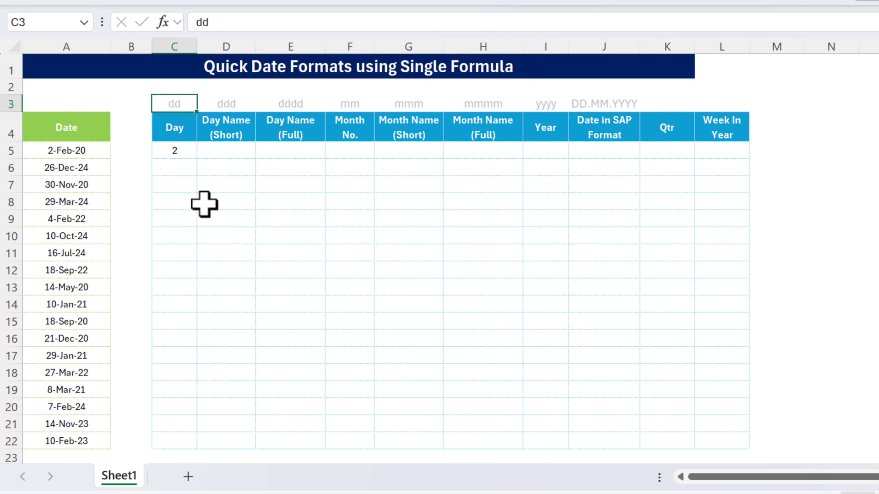
Step: Replace the content of C5 with =TEXT(Date,C3), using the named date range and the format code above the Day heading
key("Down")
key("Down")
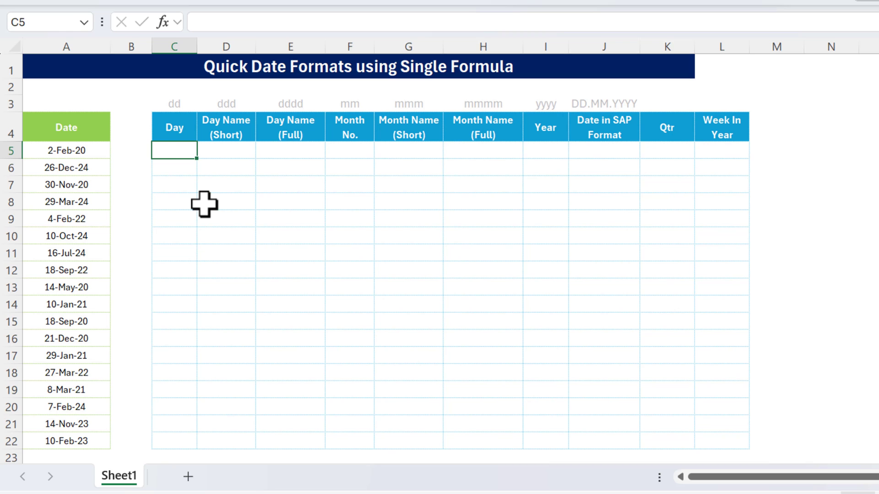
type("=te")
key("Tab")
key("Left")
key("Left")
key("ctrl+shift+Down")
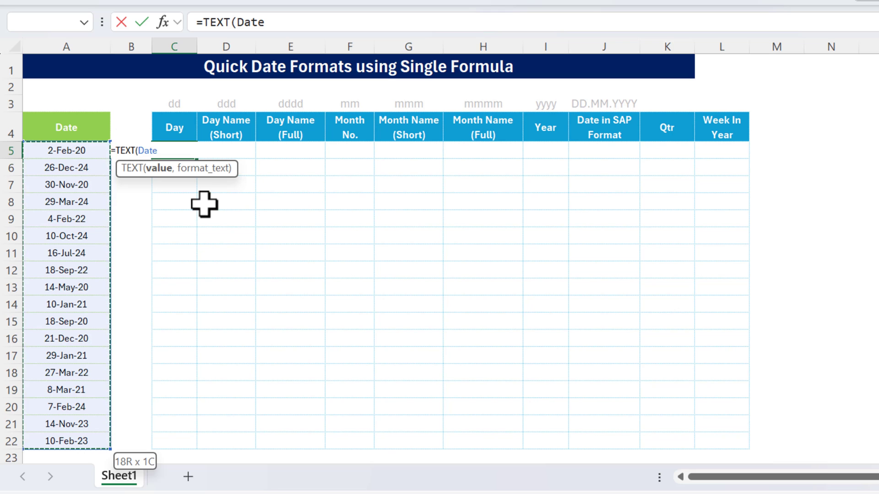
key("BackSpace")
key("BackSpace")
key("BackSpace")
key("BackSpace")
type("dat")
key("Tab")
type(",")
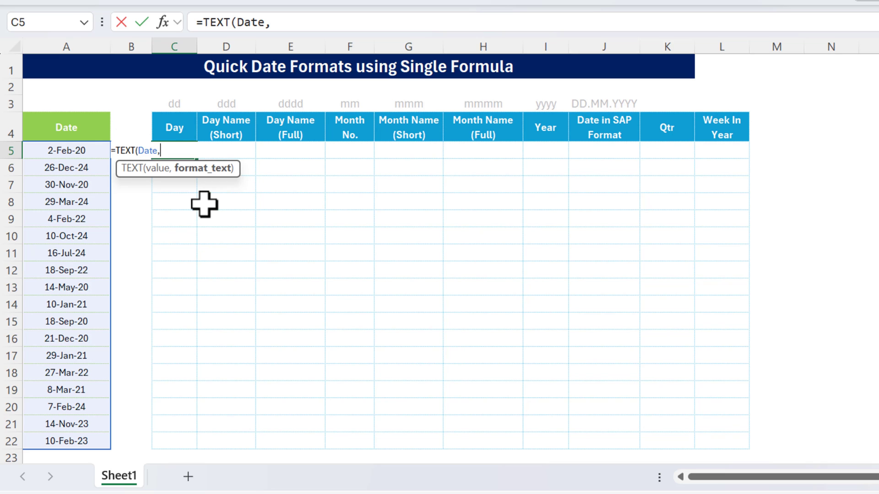
key("Up")
key("Up")
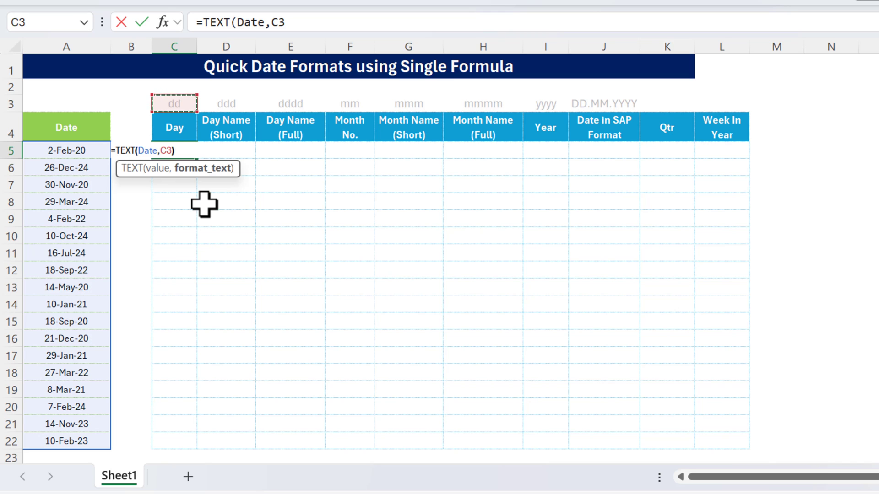
key("Return")
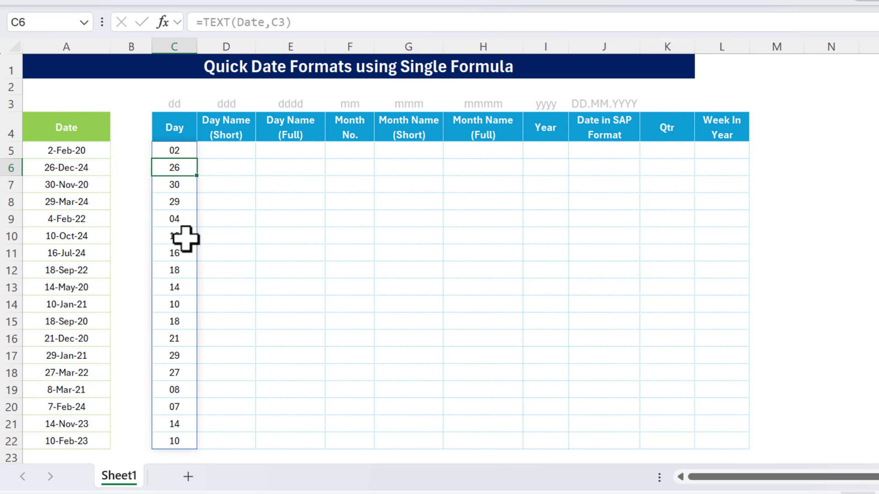
Step: Try filling the C5 formula across into D5 for the short day name, and clear the copied formula
left_click(177, 150)
left_click(227, 150)
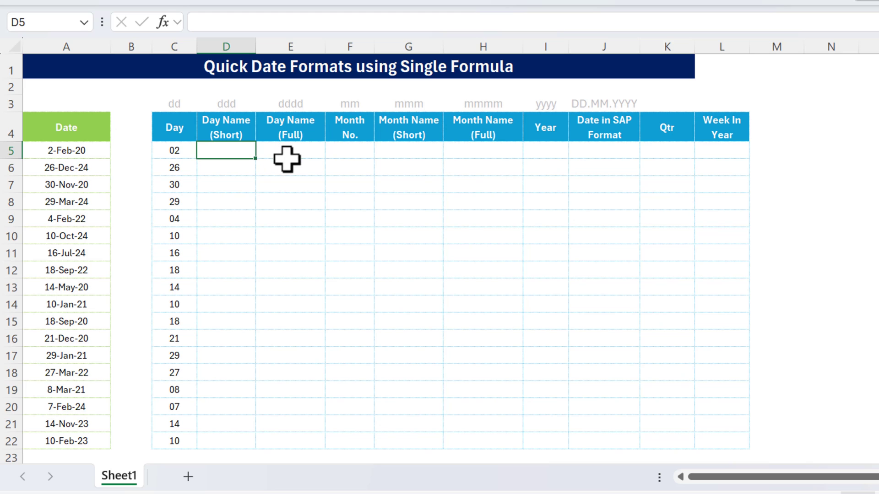
key("ctrl+r")
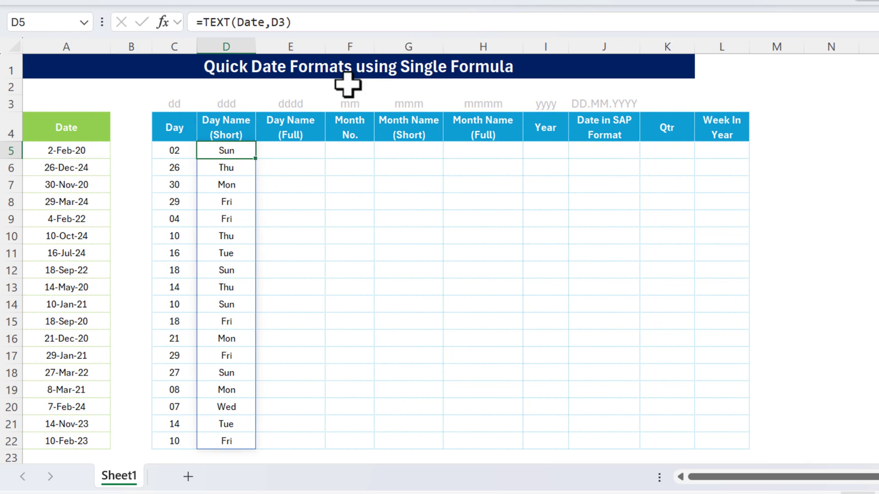
left_click(182, 156)
left_click(247, 151)
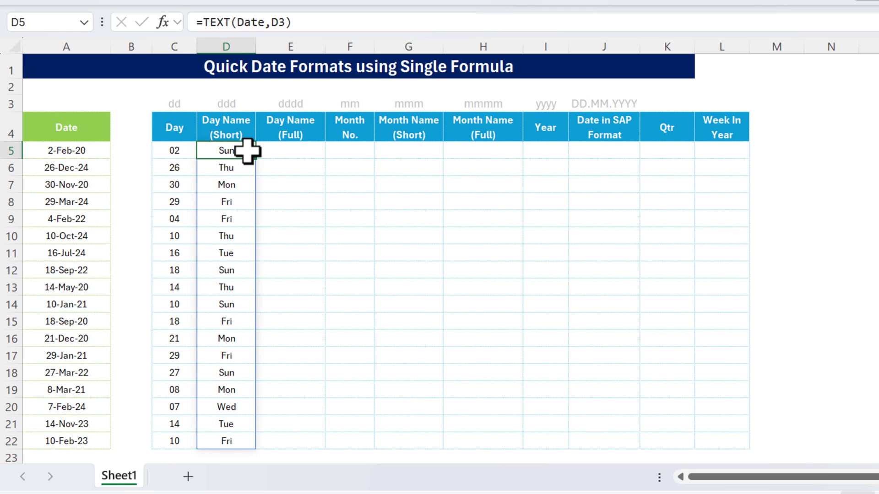
key("Delete")
Step: Edit the C5 formula to =TEXT(Date,HSTACK(C3:J3)) so it uses all the format codes in row 3
key("Left")
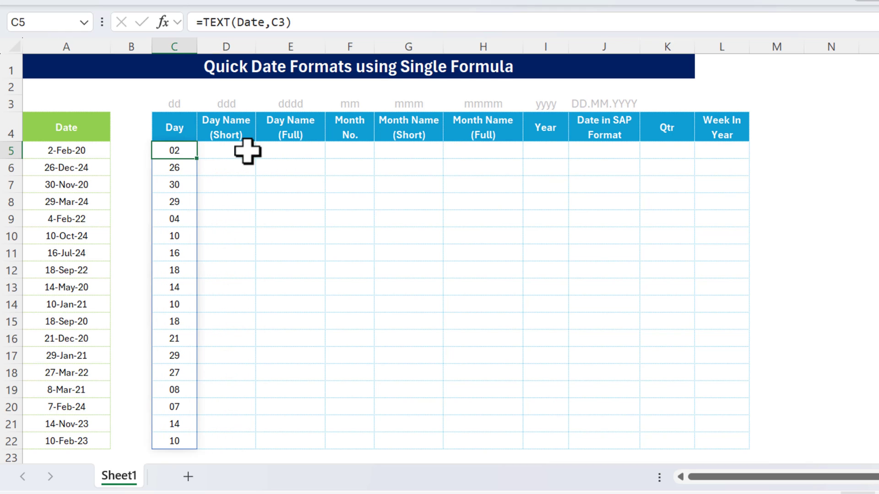
left_click(282, 22)
key("BackSpace")
key("BackSpace")
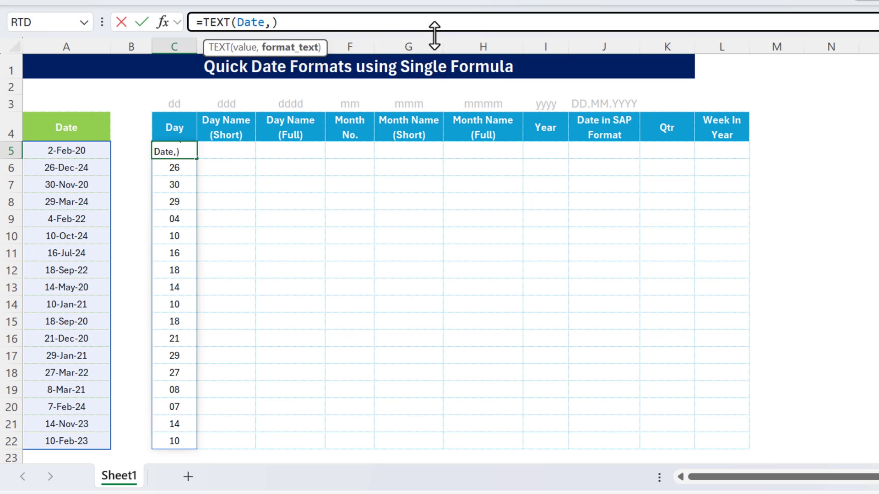
type("hs")
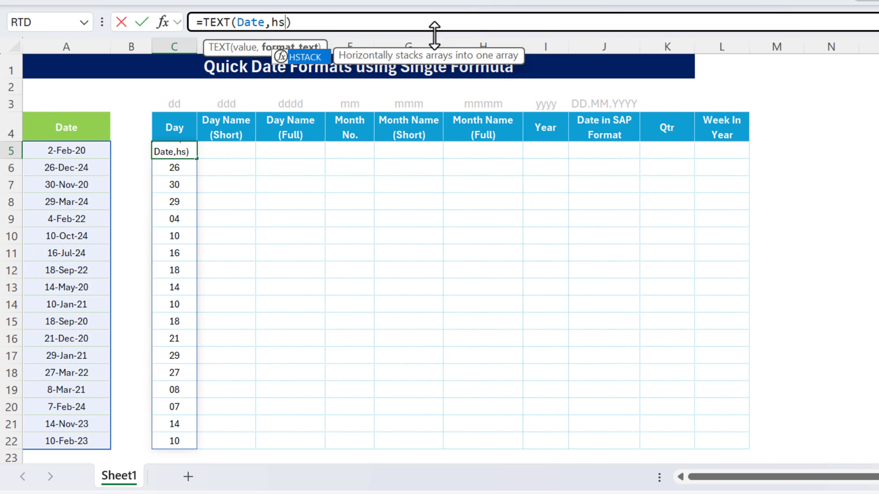
key("Tab")
left_click(178, 103)
key("ctrl+shift+Right")
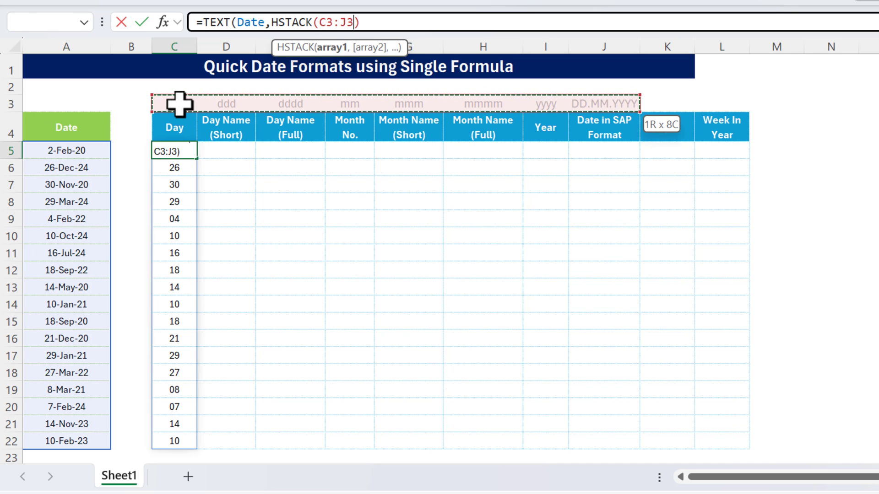
type(")")
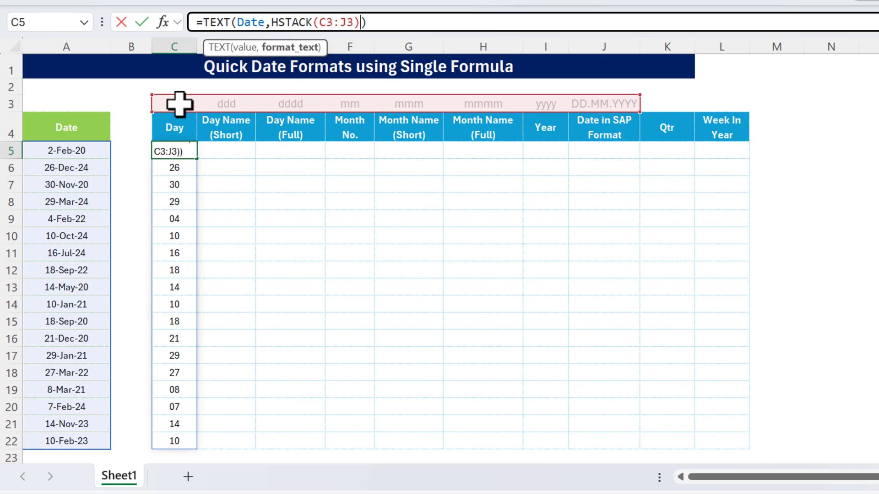
key("Return")
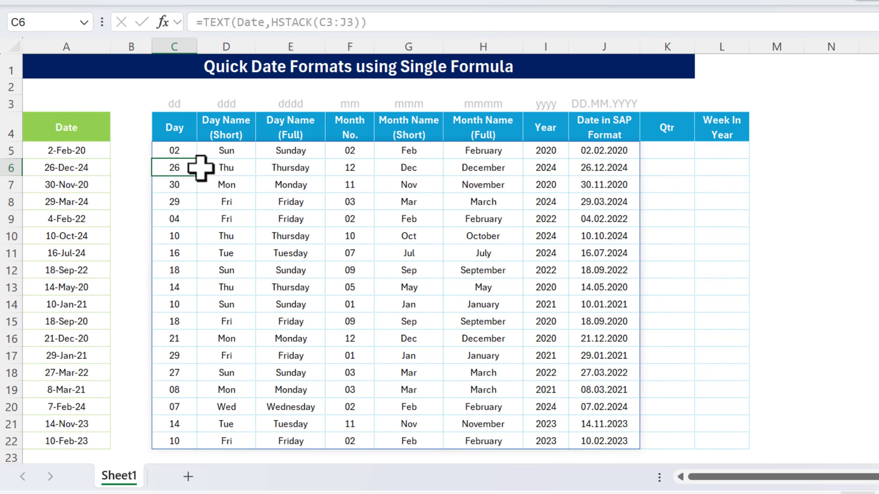
Step: Examine the spilled results in the Day, Day Name (Short), Day Name (Full) and Month No. columns
left_click_drag(173, 147, 513, 235)
left_click_drag(238, 150, 241, 261)
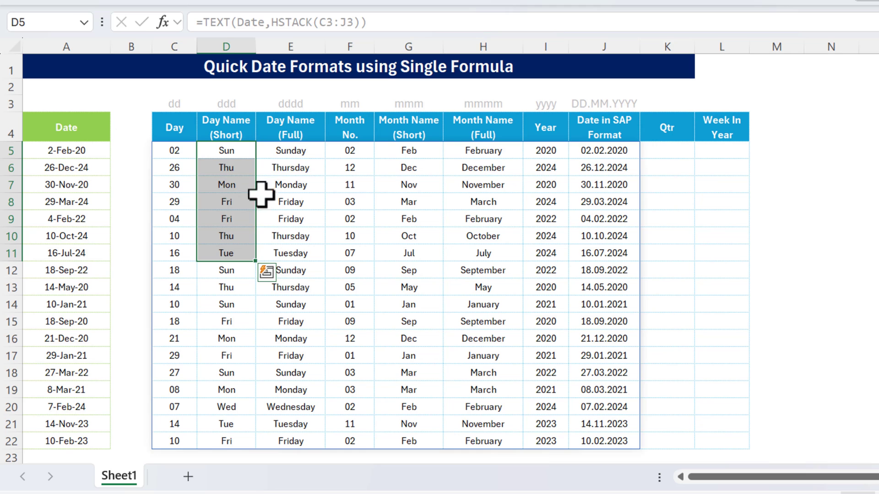
left_click_drag(296, 151, 295, 253)
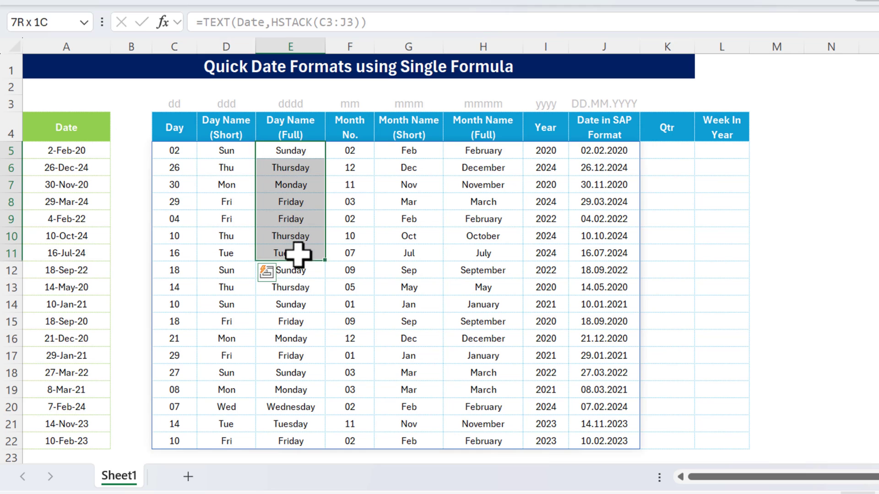
left_click(352, 152)
Step: Set the format code above the Day heading in C3 to d
left_click(190, 107)
type("d")
key("BackSpace")
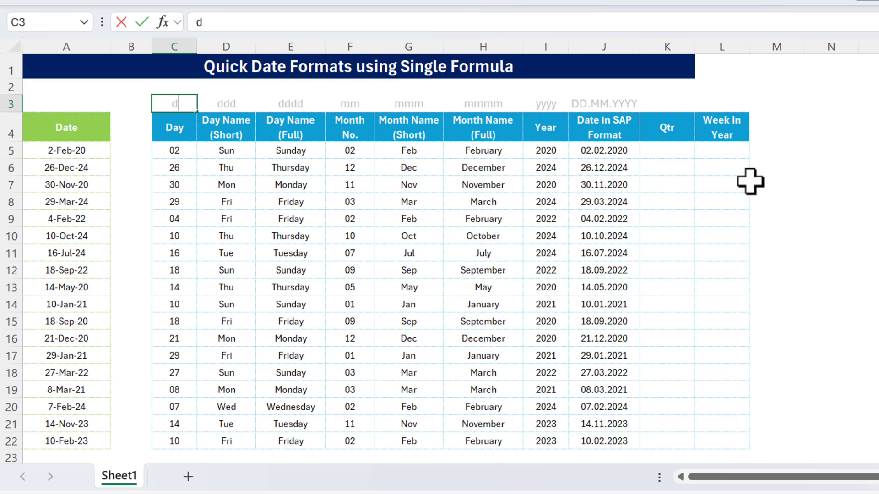
key("Return")
Step: Set the format code above the Month No. heading in F3 to m
key("Up")
key("Right")
key("Right")
key("Right")
key("Right")
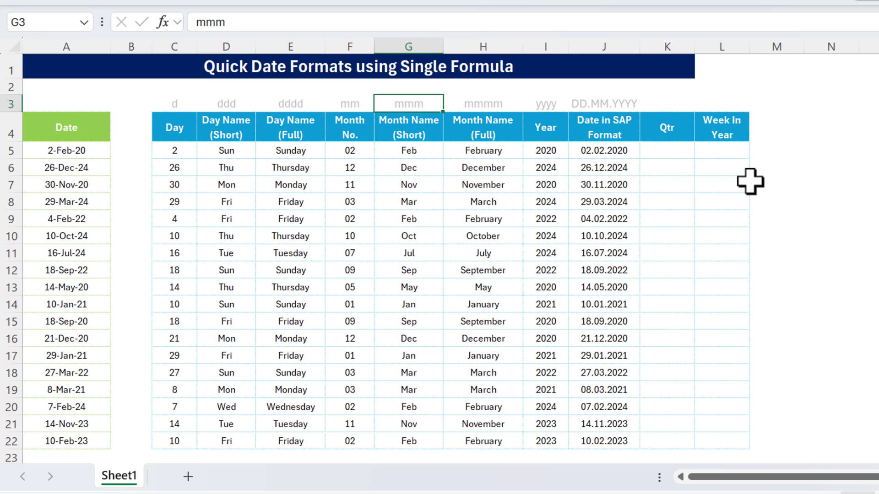
key("Left")
type("m")
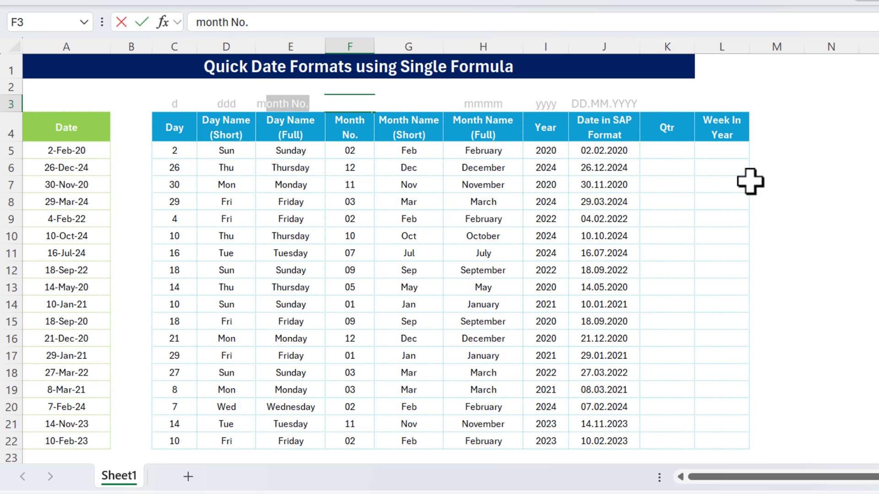
key("BackSpace")
key("Return")
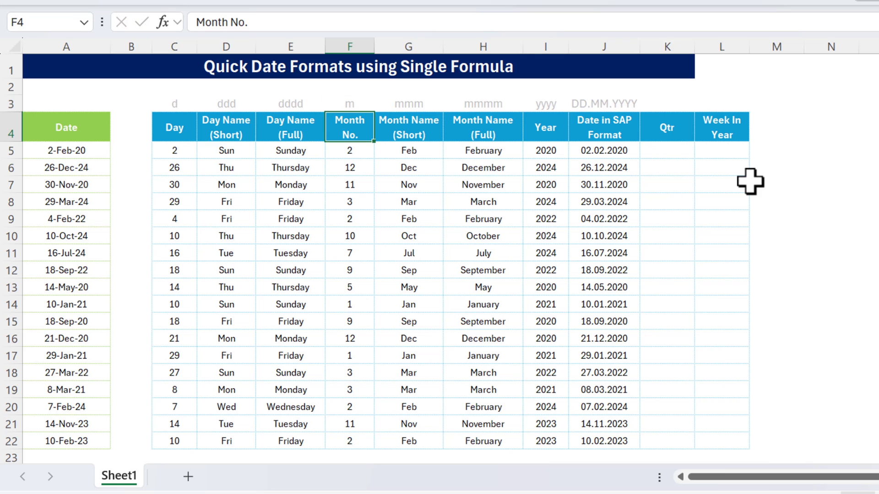
Step: Examine the results in the Month No., Month Name (Short), Month Name (Full) and Year columns
left_click(349, 158)
left_click_drag(417, 154, 426, 271)
left_click_drag(492, 156, 506, 254)
left_click_drag(556, 151, 557, 253)
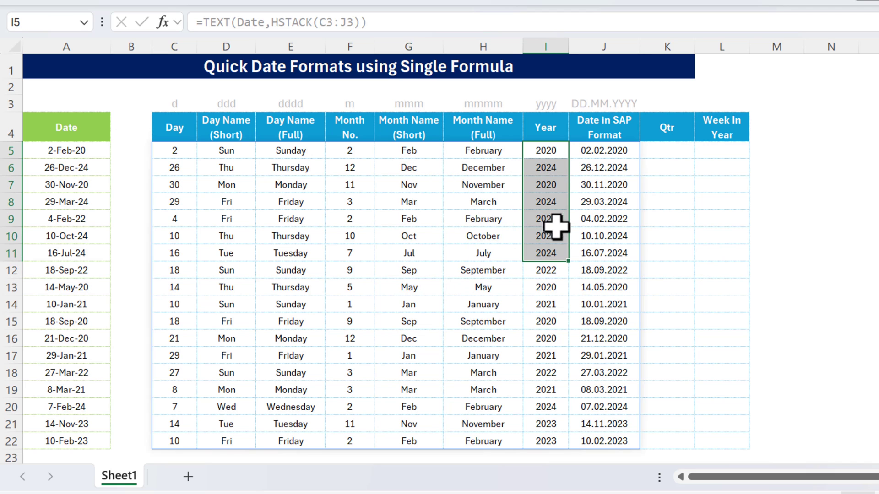
Step: Try the two-digit format code yy above the Year heading in I3 and inspect the Year column
left_click(546, 106)
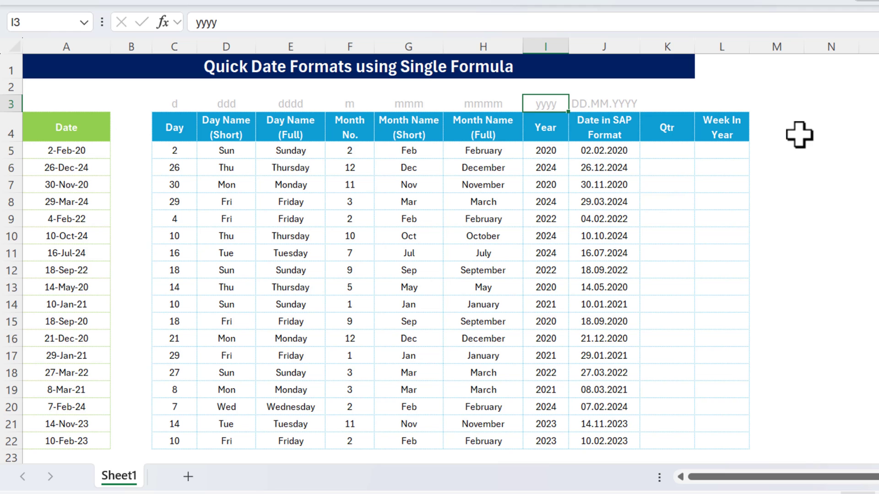
type("yy")
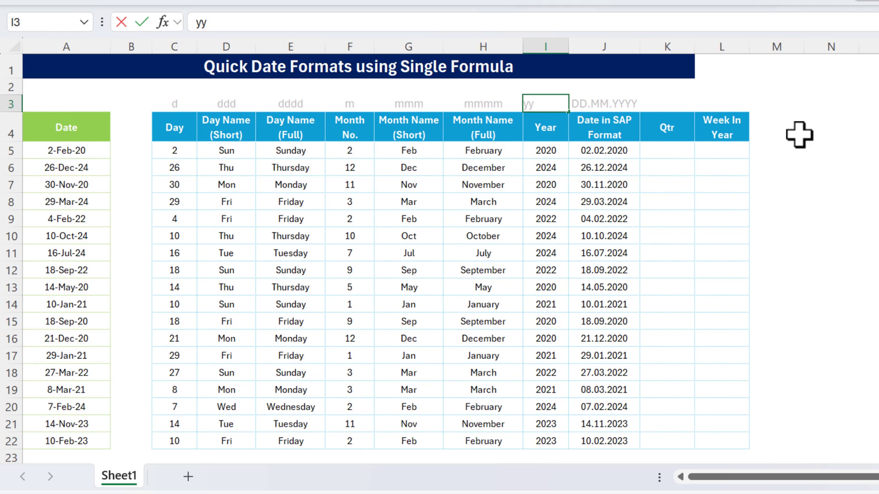
key("Return")
key("Down")
key("Down")
key("Down")
key("Down")
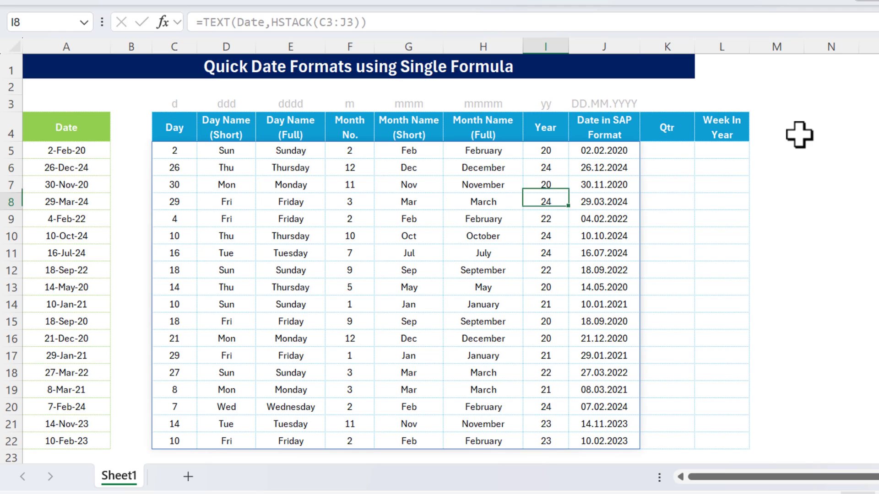
Step: Undo the last change to the Year format code in I3
key("Up")
key("Up")
key("Up")
key("Up")
key("Up")
key("Up")
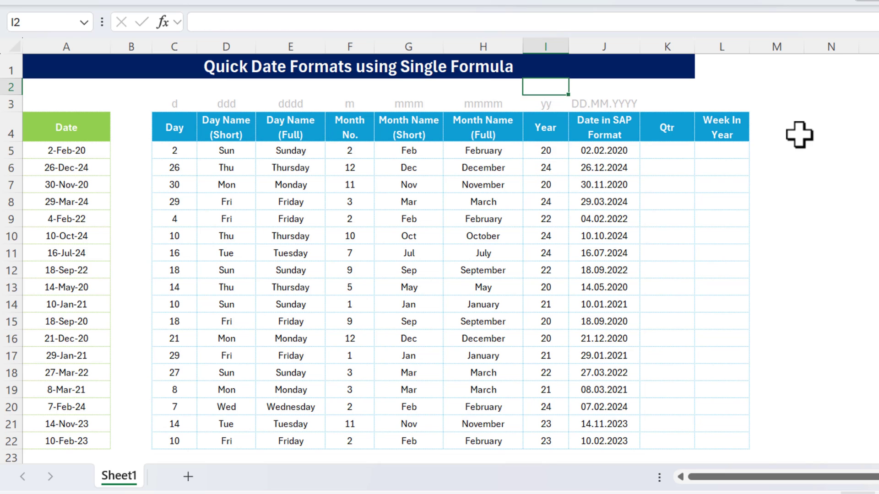
key("Down")
key("ctrl+z")
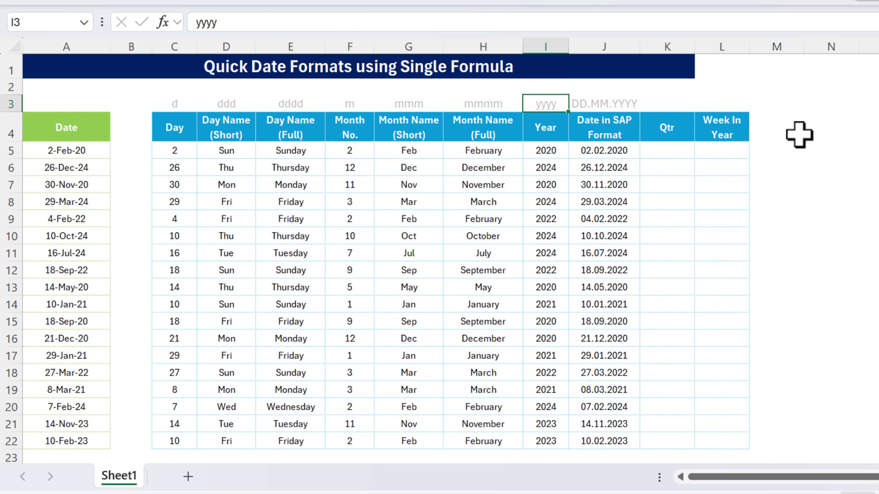
Step: Inspect the DD.MM.YYYY format code in J3 without changing it
key("Right")
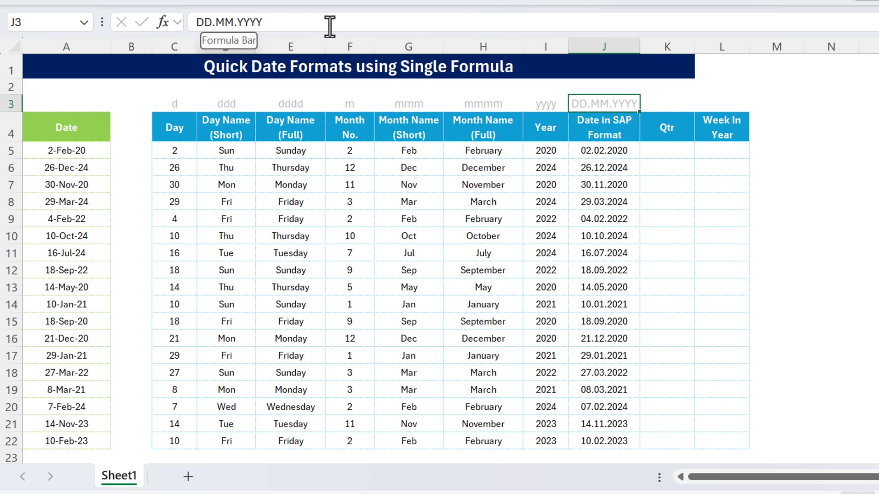
double_click(204, 21)
key("Escape")
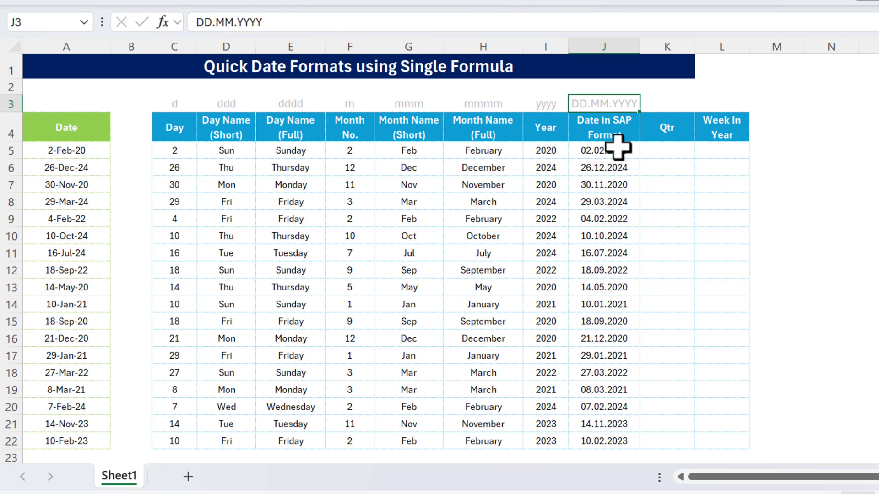
Step: Examine the Date in SAP Format results and the still empty Qtr and Week In Year columns
left_click_drag(606, 146, 598, 312)
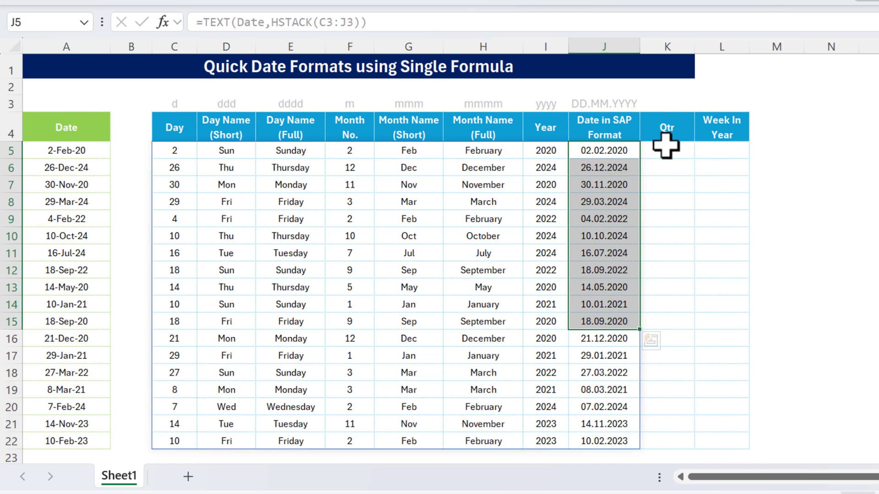
left_click(659, 150)
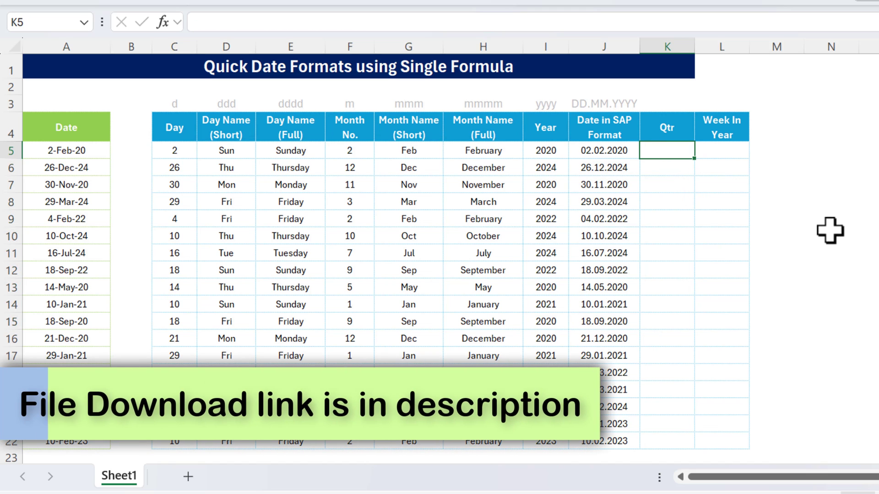
key("Right")
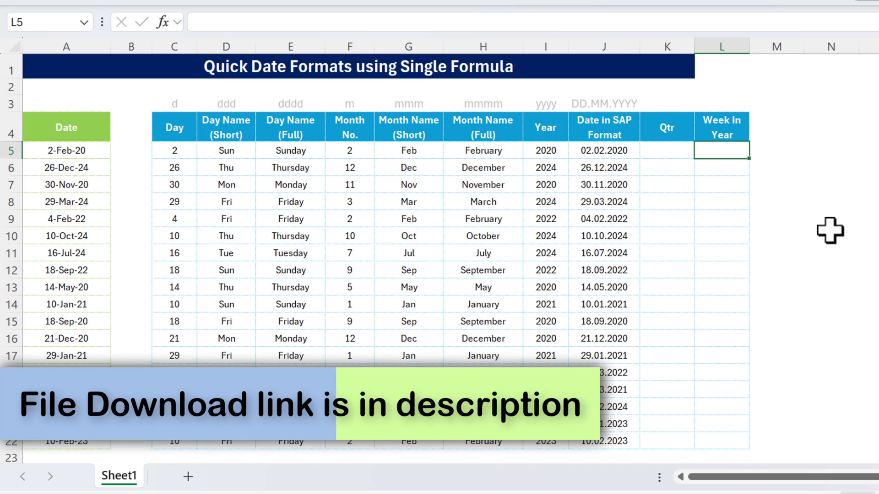
key("Left")
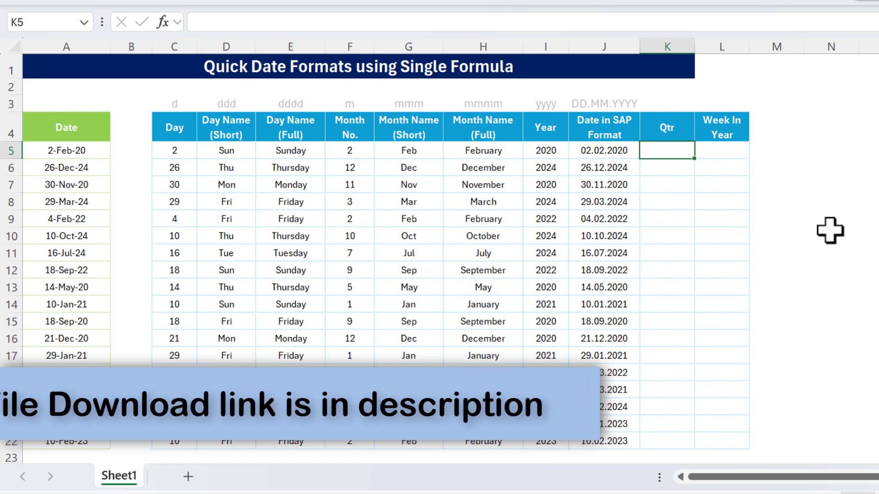
Step: Enter the quarter formula =ROUNDUP(MONTH(A5)/3,0) in K5 under the Qtr heading
type("=rou")
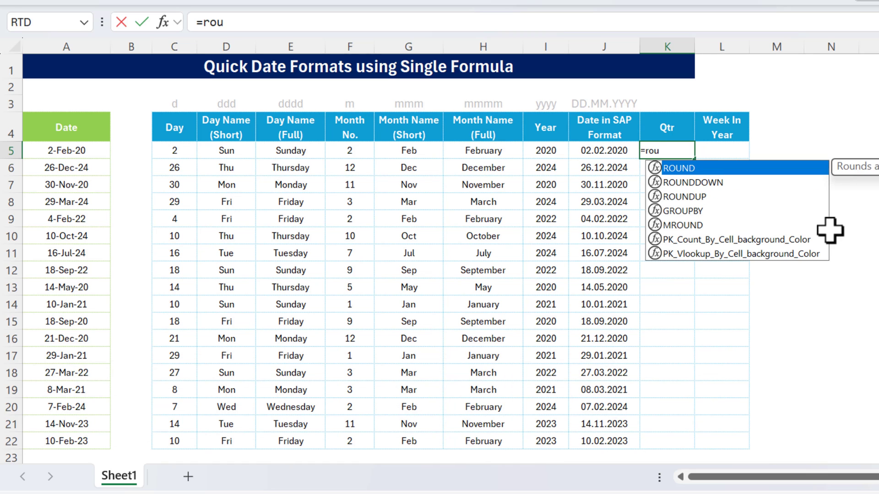
key("Down")
key("Down")
key("Tab")
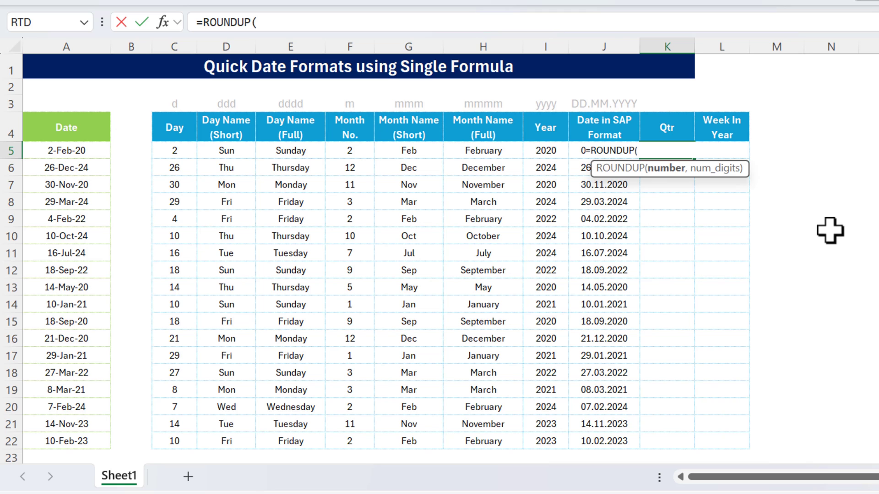
type("mon")
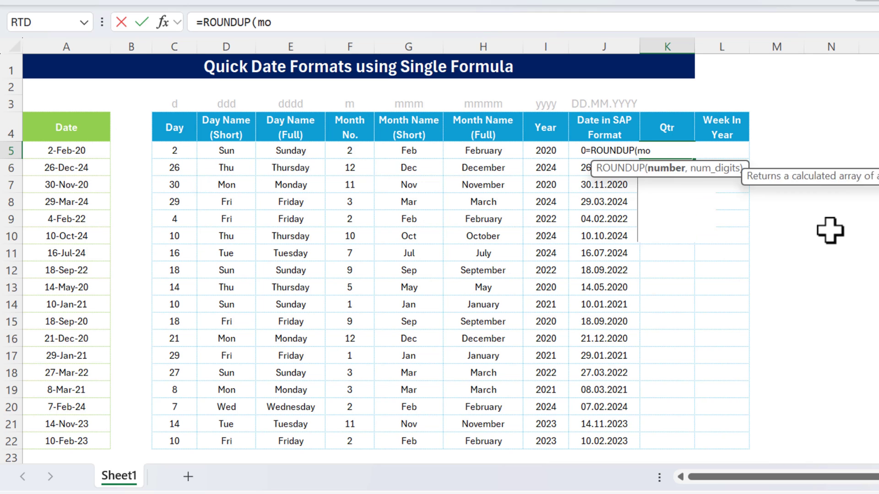
key("Tab")
key("Left")
key("Left")
key("Left")
key("Left")
key("Left")
key("Left")
key("Left")
key("Left")
key("Left")
key("Left")
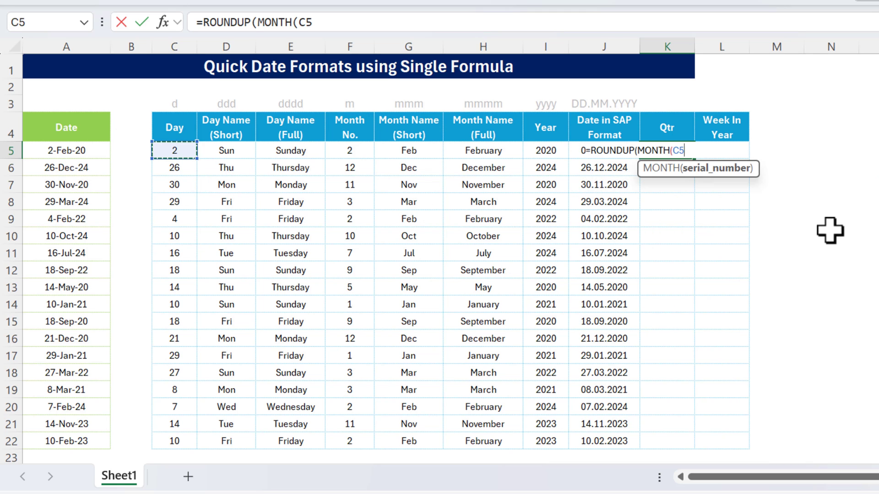
type(")")
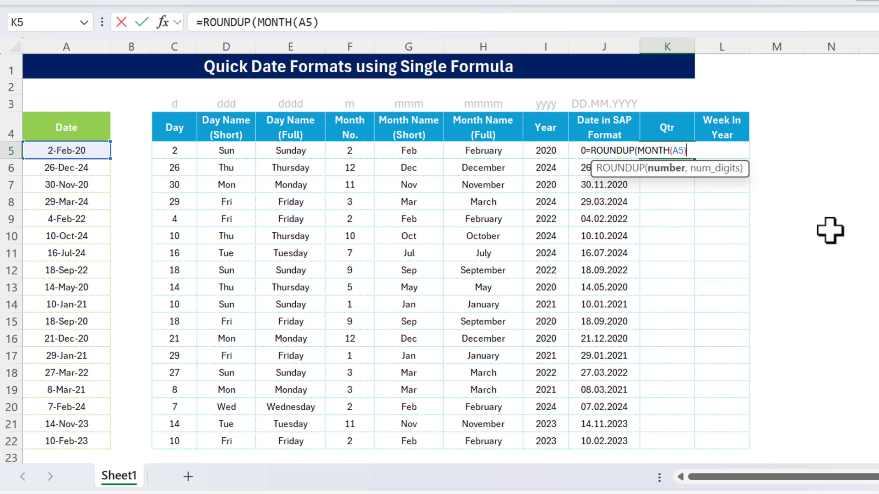
type("/3,")
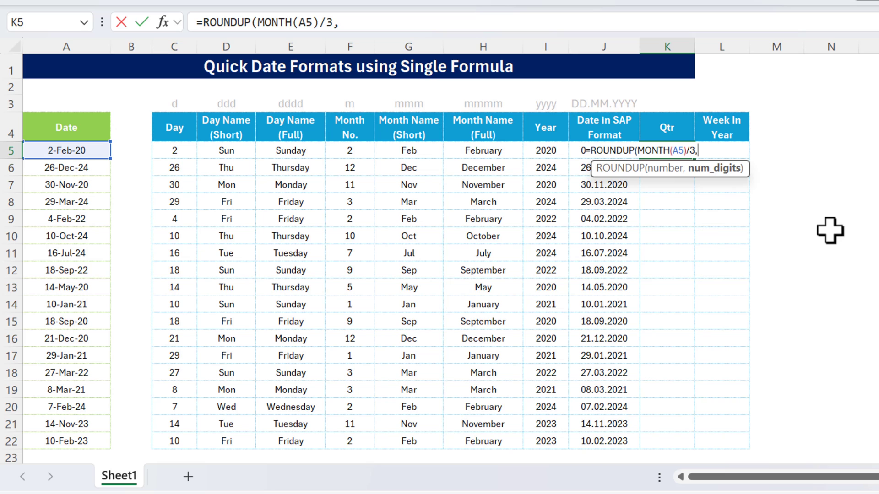
type("0)")
key("Return")
key("Up")
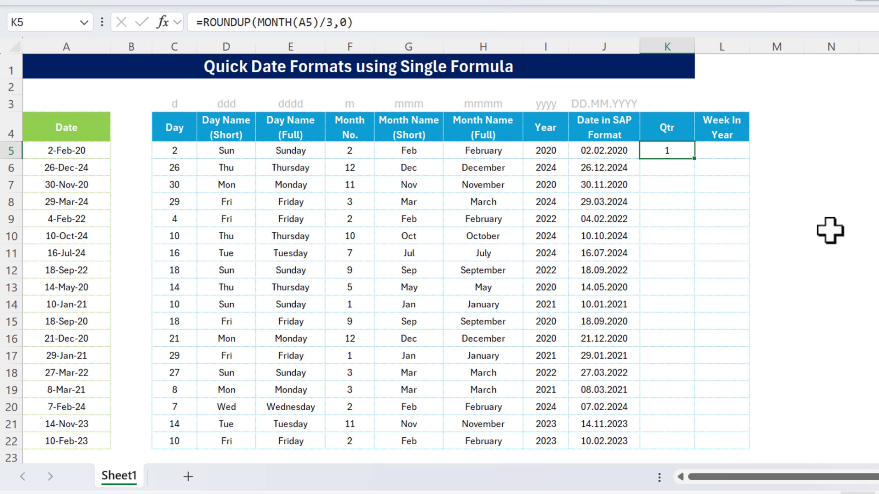
Step: Copy the quarter formula down to K6 and check it against the date in row 6
key("Down")
key("ctrl+d")
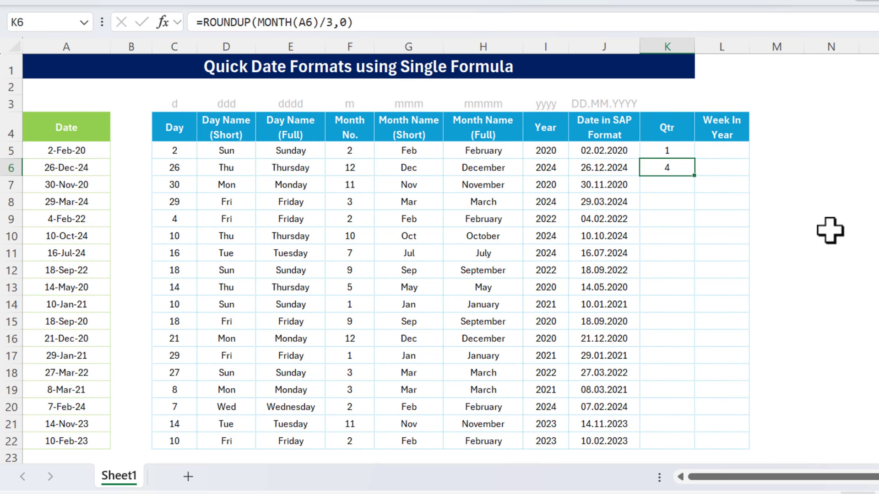
left_click_drag(670, 170, 16, 165)
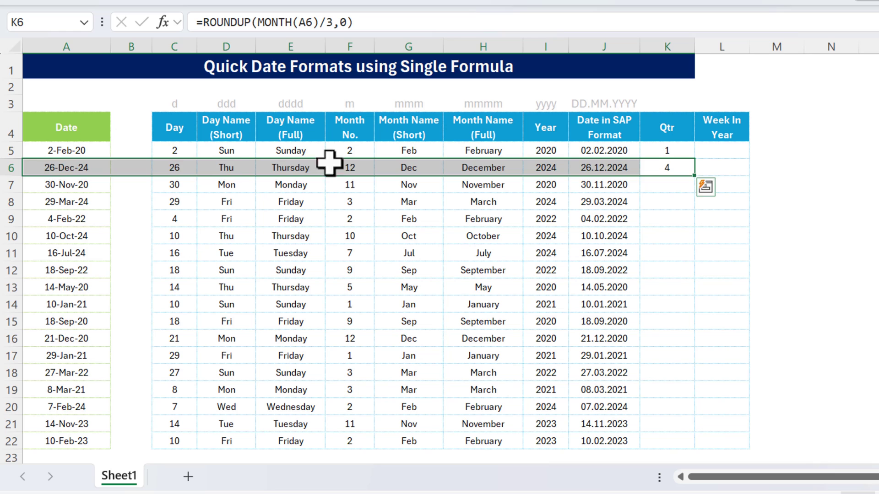
Step: Prefix the quarter formula in K5 with text so it reads ="Qtr "&ROUNDUP(MONTH(A5)/3,0)
left_click(667, 151)
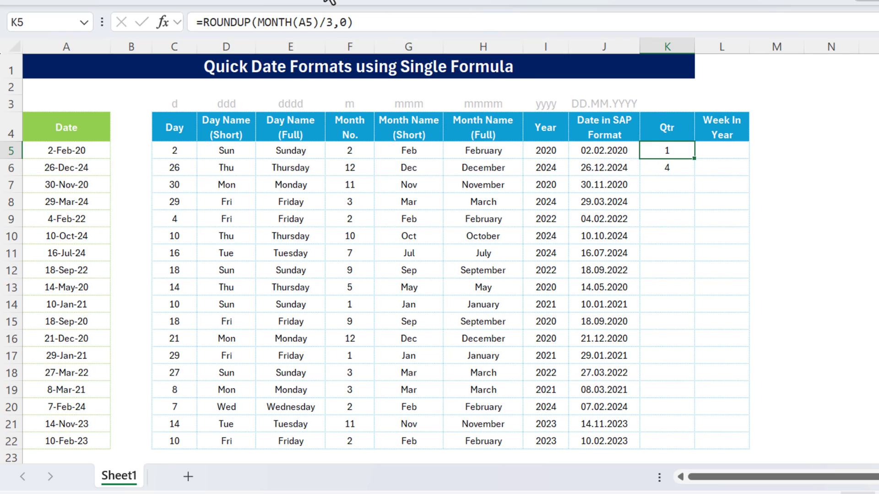
left_click(204, 23)
type("\"Q")
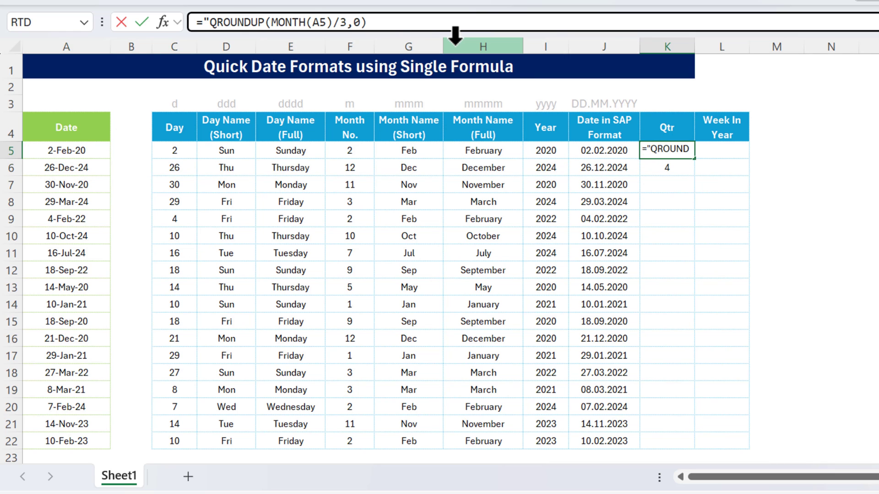
type("tr \"")
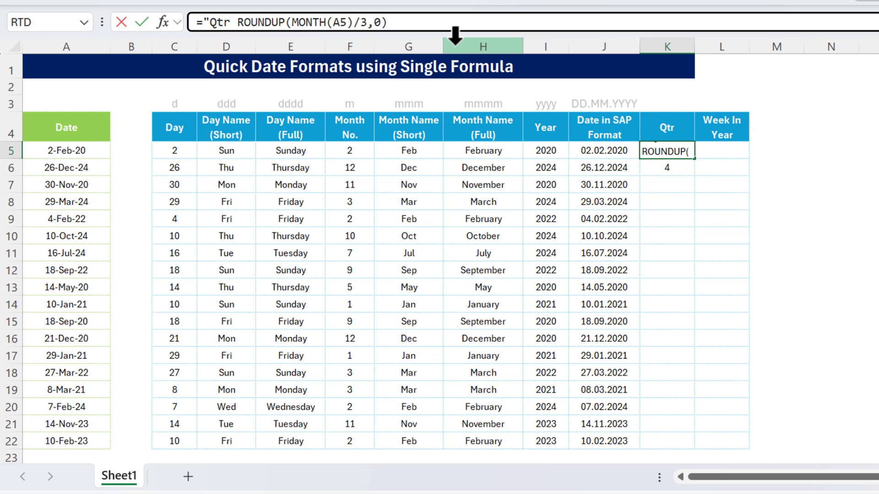
type("&")
key("ctrl+Return")
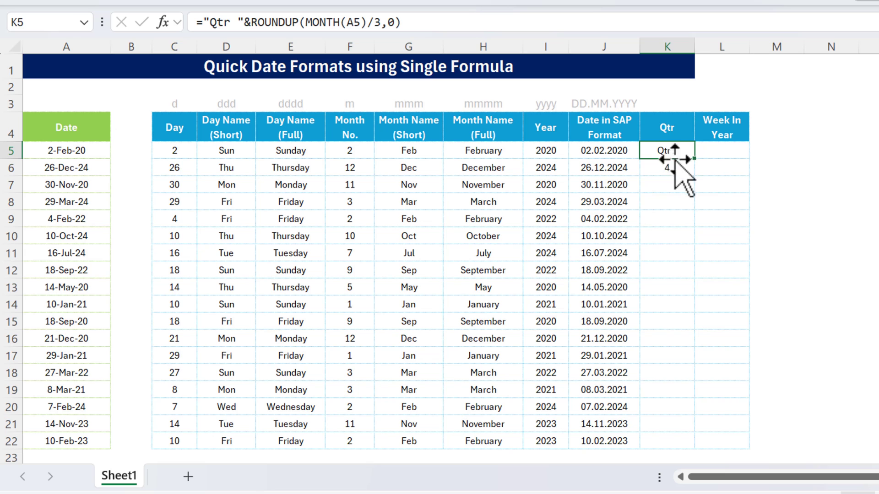
Step: Clear the trial quarter in K6 and replace A5 with the named range Date in K5's quarter formula
left_click(684, 163)
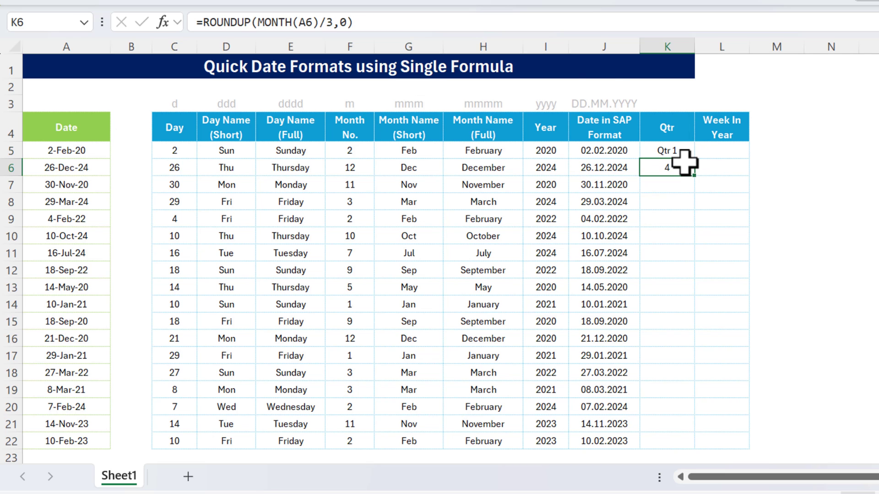
key("Up")
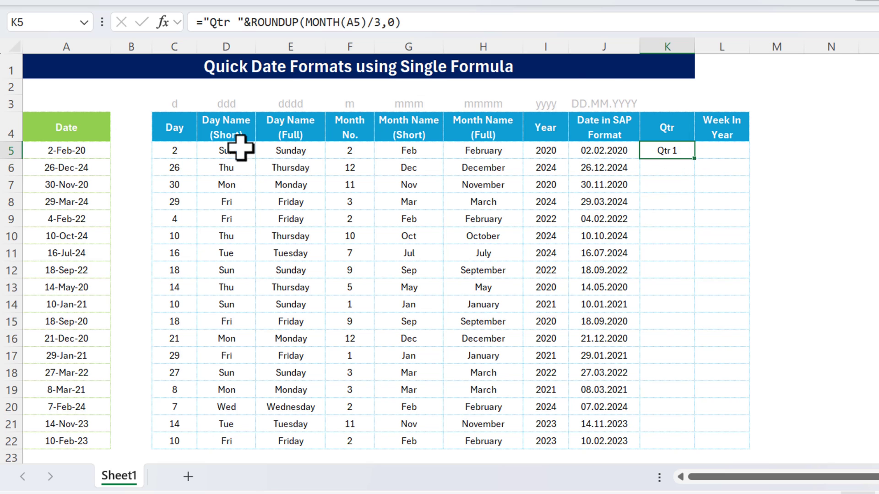
left_click(363, 22)
key("BackSpace")
key("BackSpace")
type("date")
key("Tab")
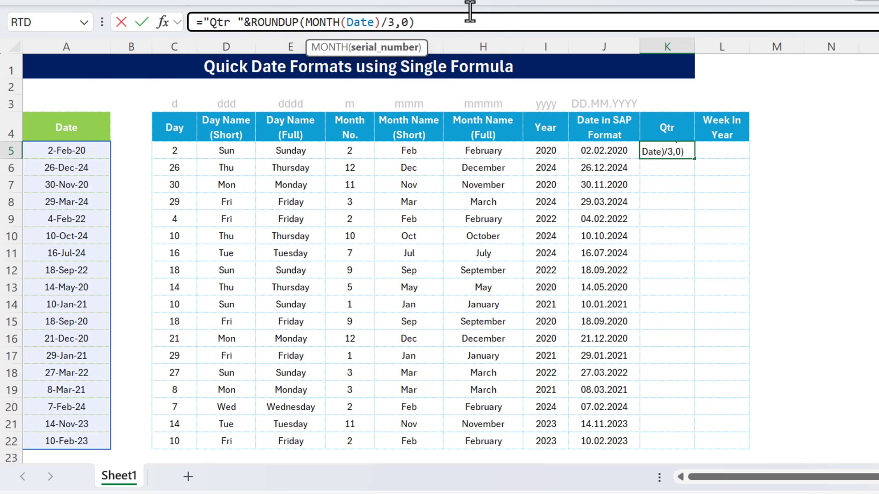
key("ctrl+Return")
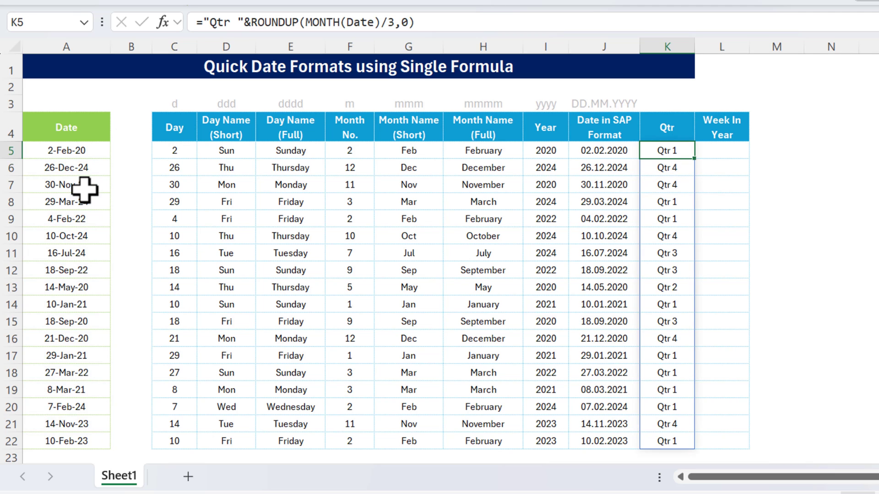
Step: Start a WEEKNUM formula in L5 under Week In Year, with A5 as its serial number
key("Right")
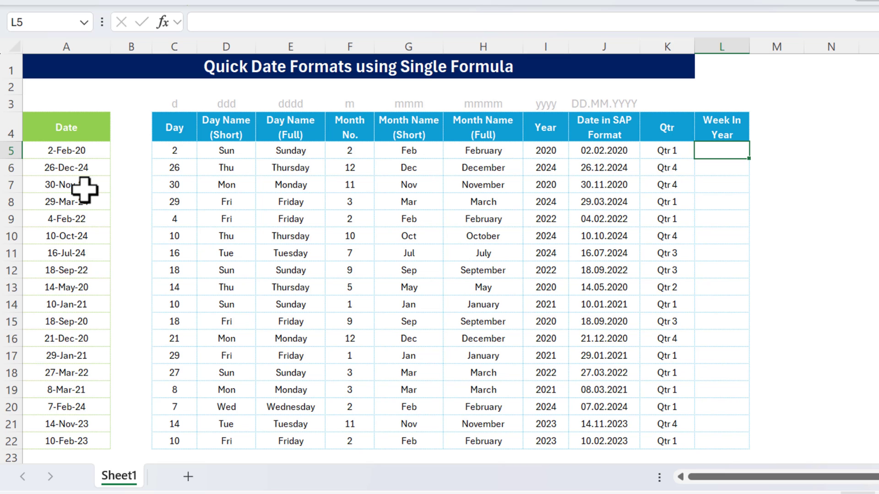
type("=we")
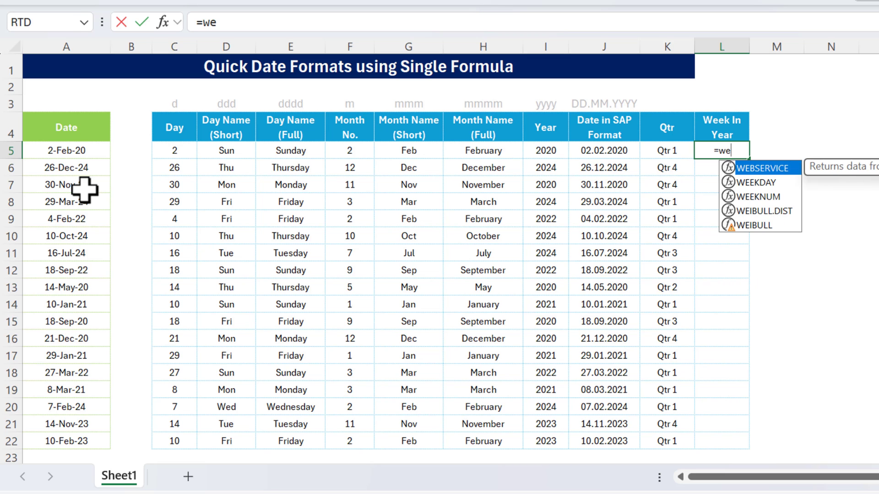
key("Down")
key("Down")
key("Tab")
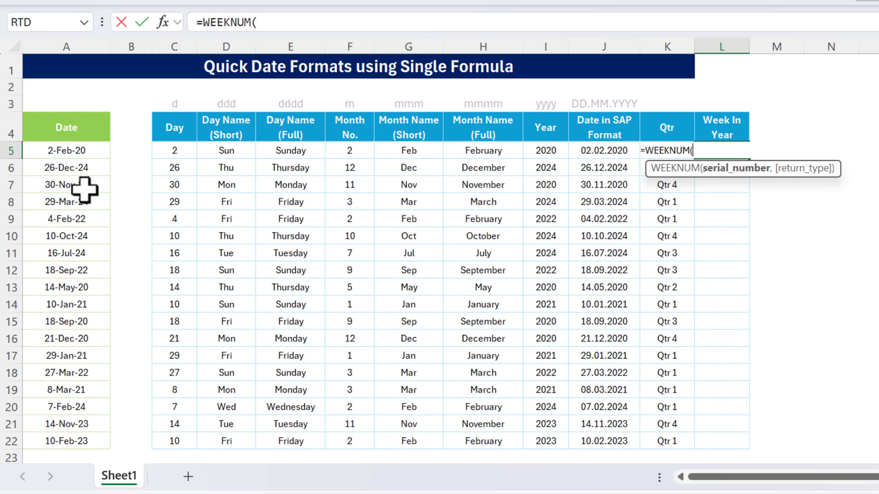
key("ctrl+Left")
key("ctrl+Left")
key("ctrl+Left")
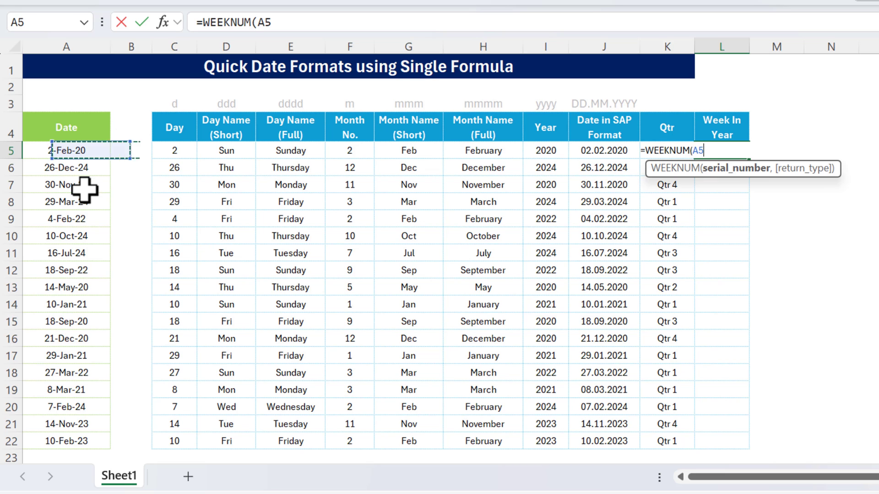
Step: Review the week-start options offered for WEEKNUM's optional return type without choosing one
type(",")
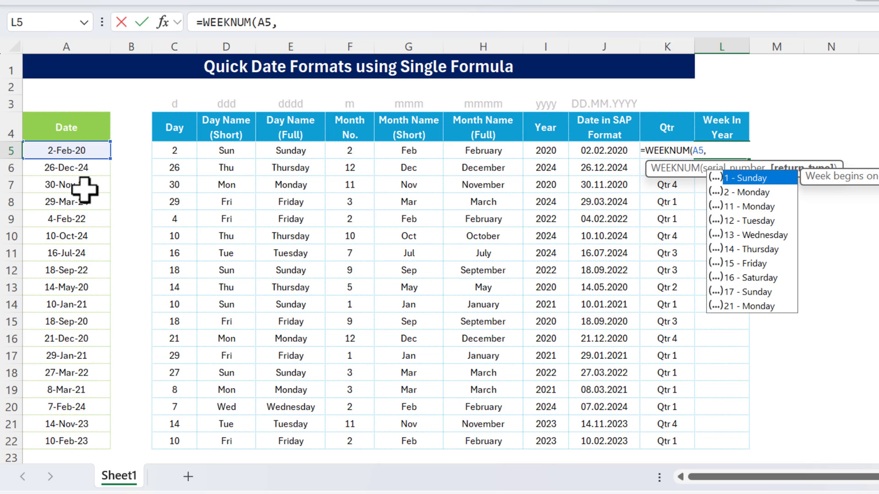
key("BackSpace")
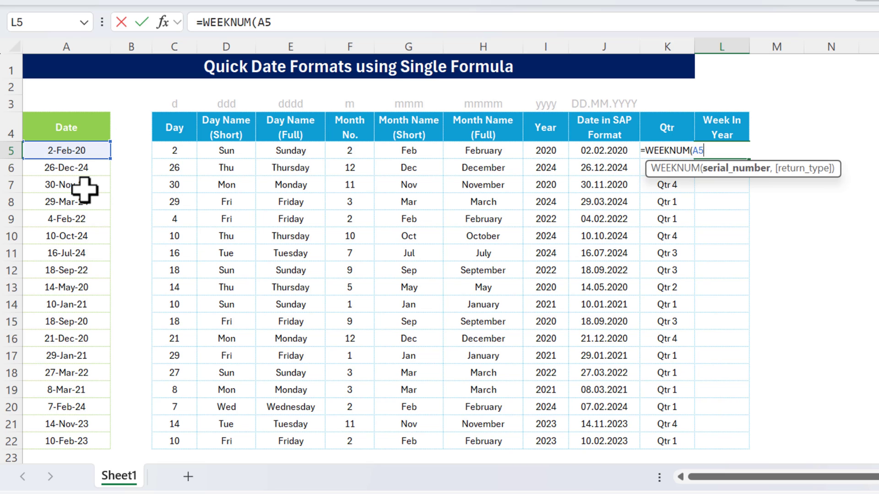
type(")")
key("BackSpace")
type(",")
key("Down")
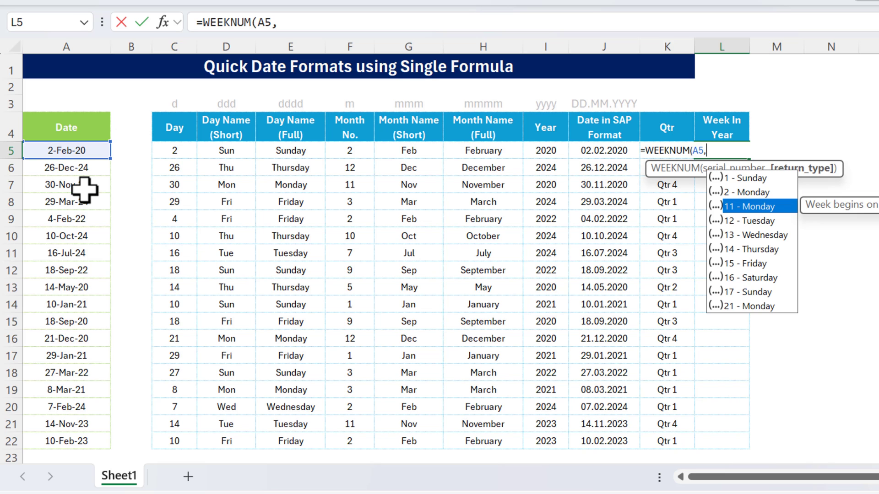
key("Down")
key("Down")
key("Up")
key("Up")
key("Up")
key("Up")
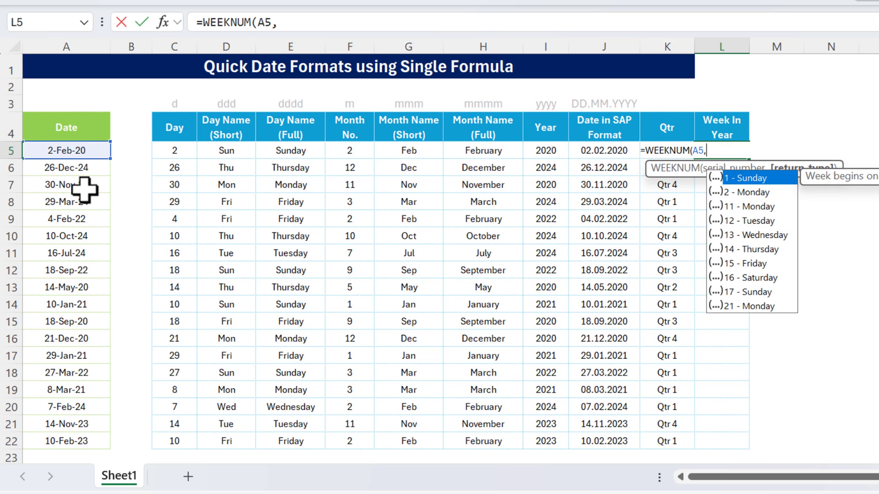
key("BackSpace")
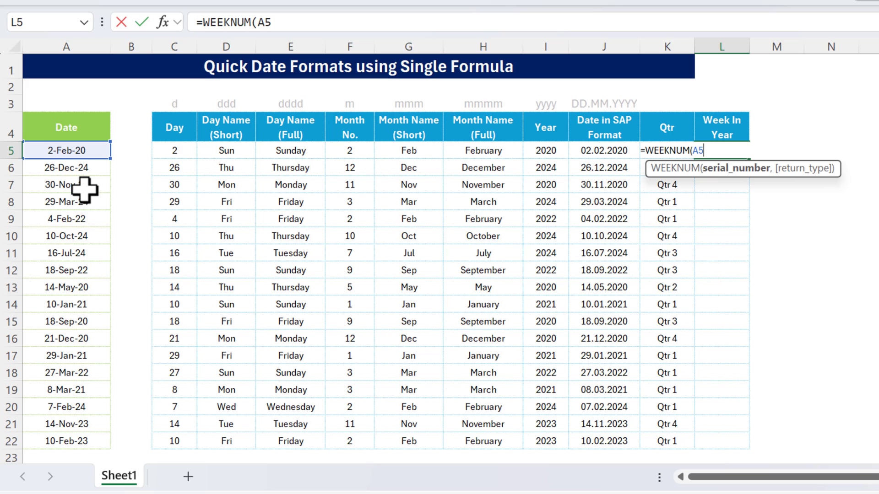
Step: Complete the L5 formula as =WEEKNUM(A5), leaving out the return type
type(")")
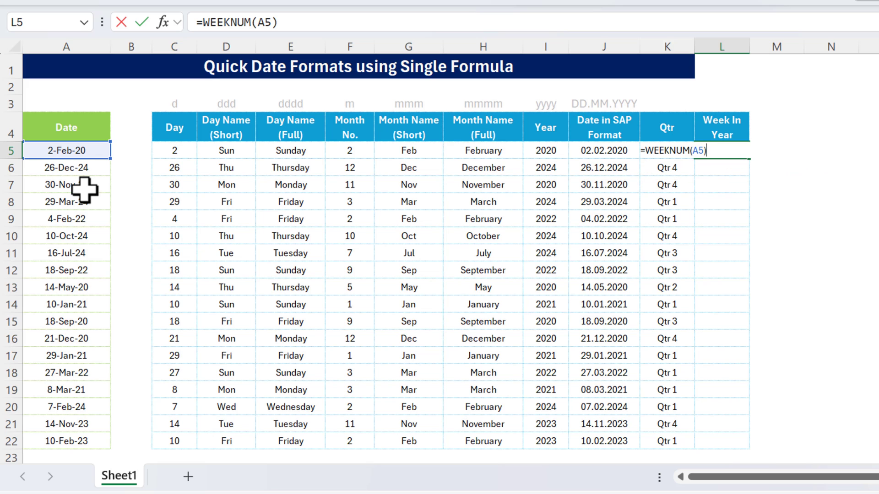
key("Return")
key("Up")
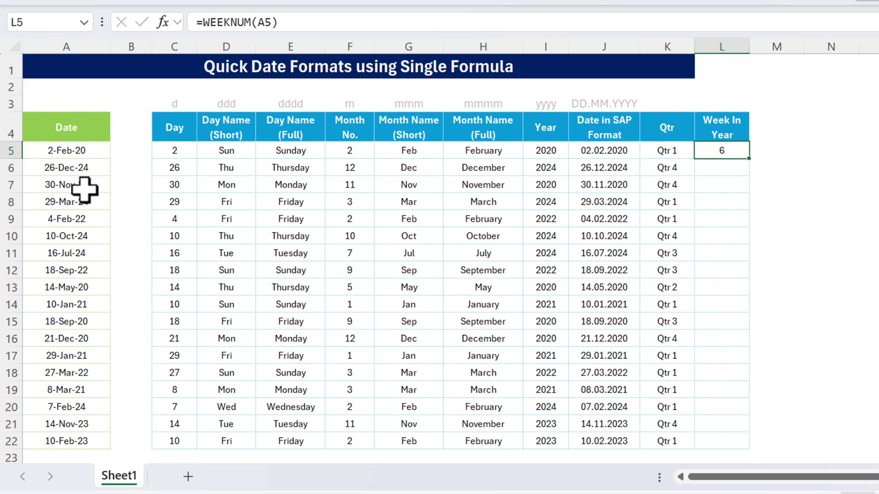
Step: Try replacing A5 with the named range Date so the L5 formula reads =WEEKNUM(Date)
double_click(265, 22)
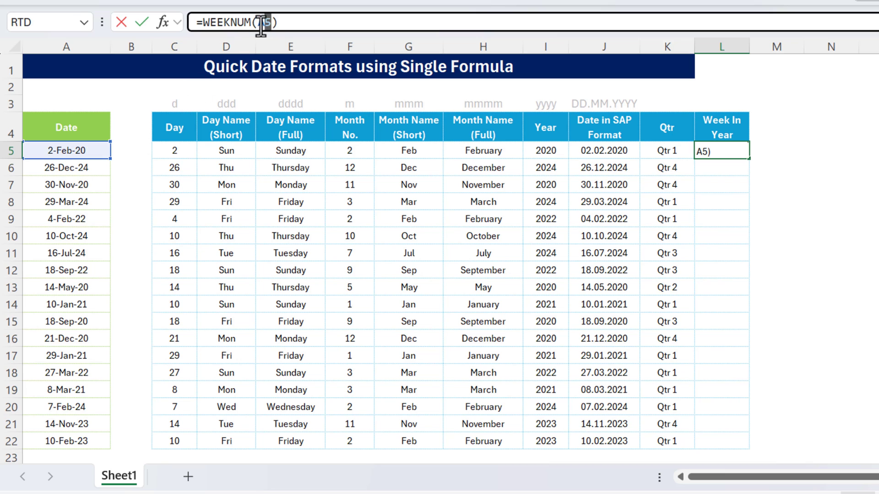
type("date")
key("Tab")
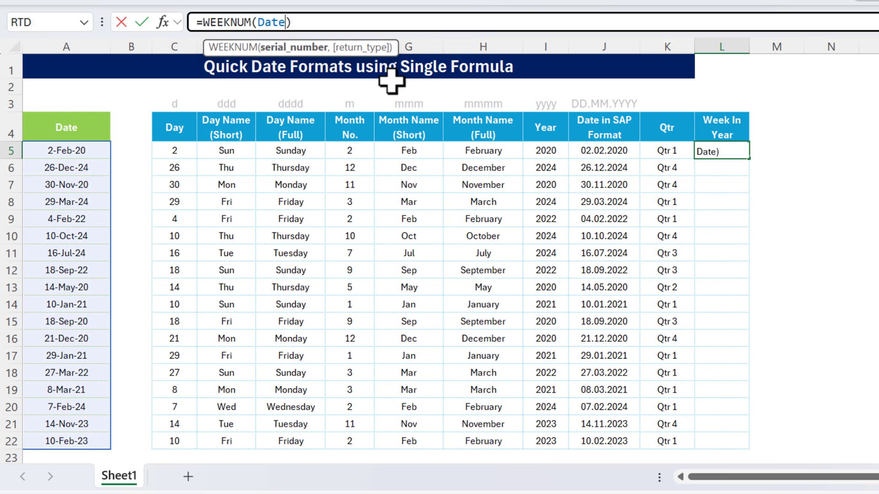
key("Return")
key("Up")
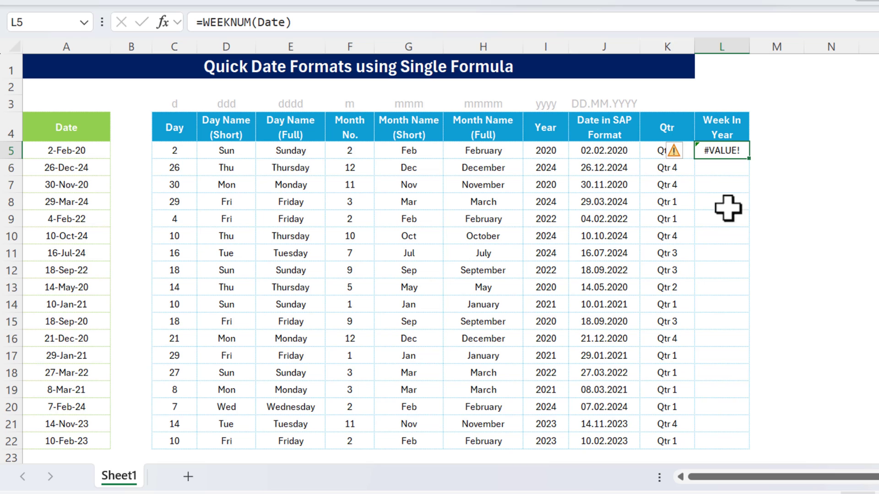
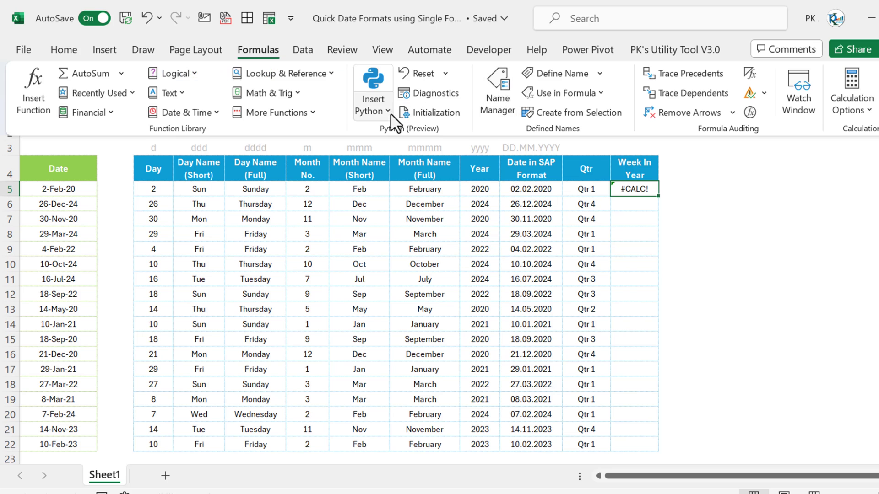
Step: Define a workbook-scoped name Week_In_Year that refers to =LAMBDA(x,WEEKNUM(x))
left_click(497, 92)
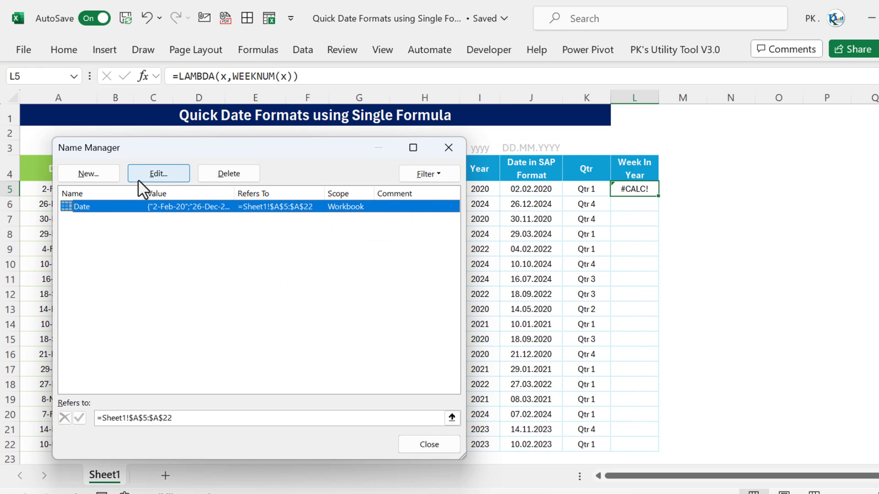
left_click(83, 173)
type("Week_In_Year")
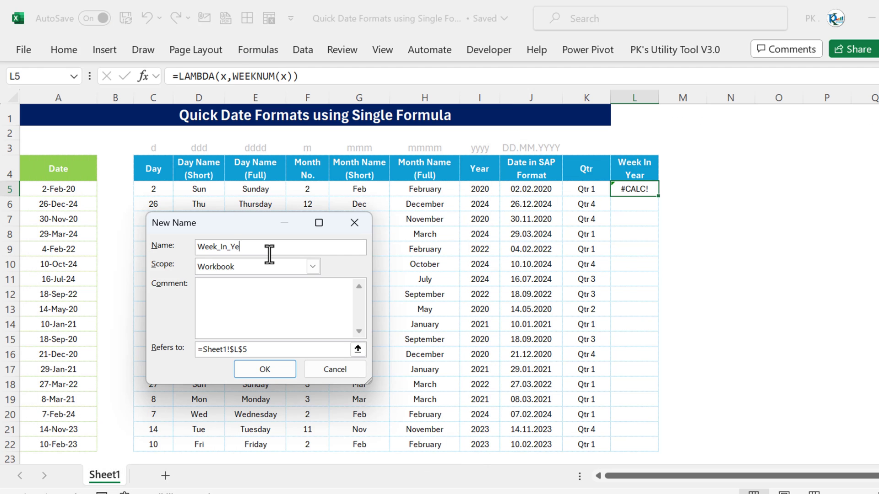
left_click_drag(259, 350, 172, 349)
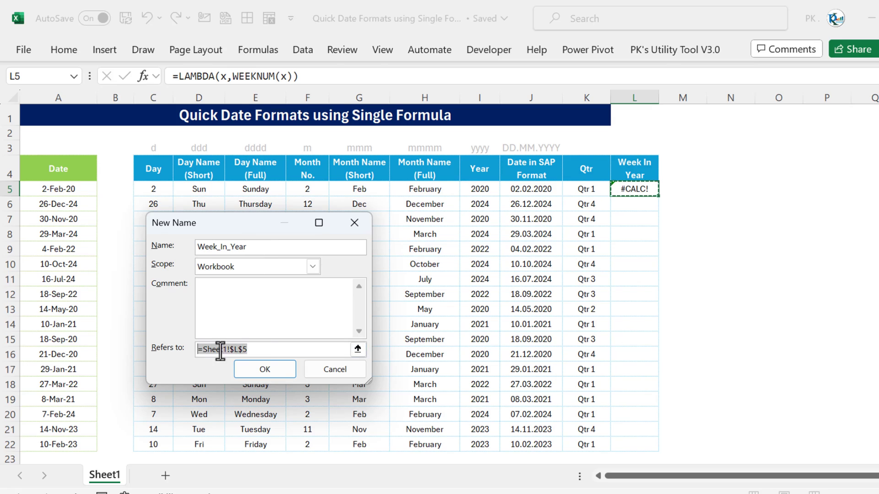
type("=LAMBDA(x,WEEKNUM(x))")
left_click(289, 373)
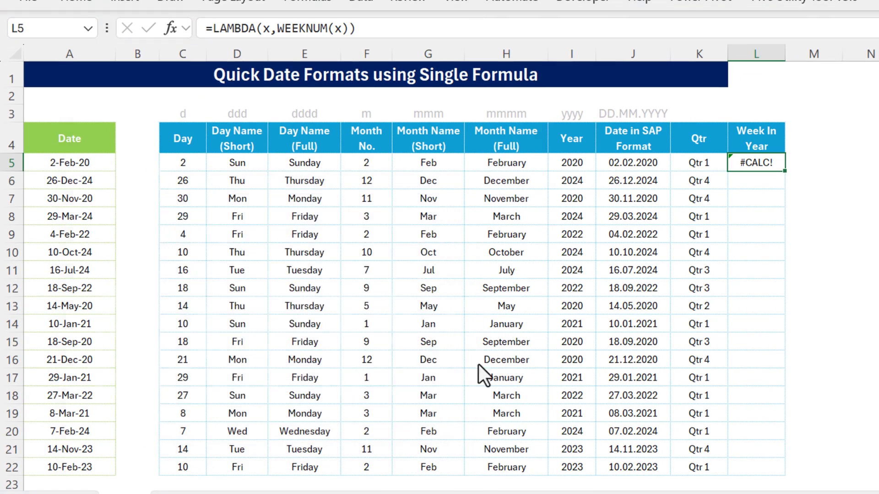
left_click(508, 469)
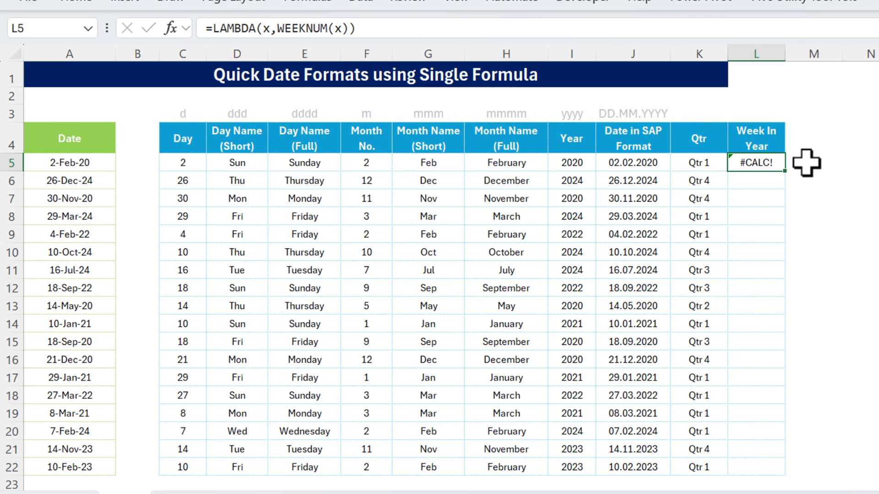
Step: Try replacing the LAMBDA formula in L5 with =Week_In_Year(Date)
key("Delete")
type("=we")
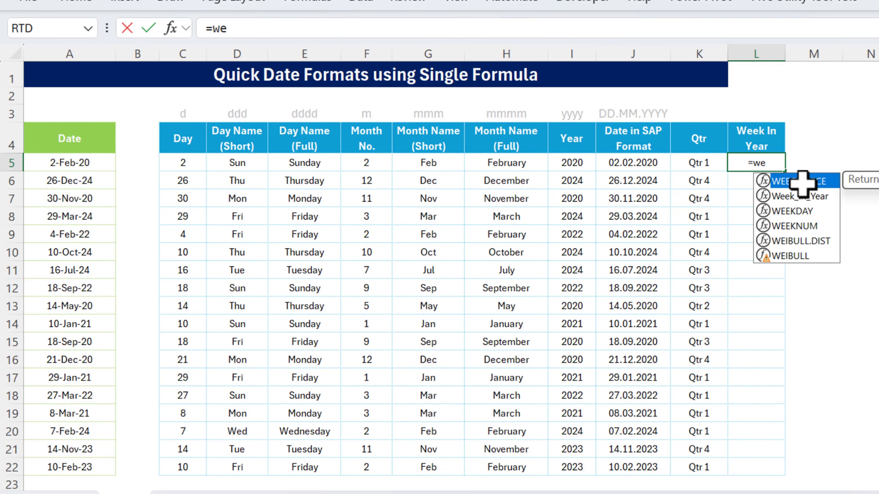
key("Down")
key("Tab")
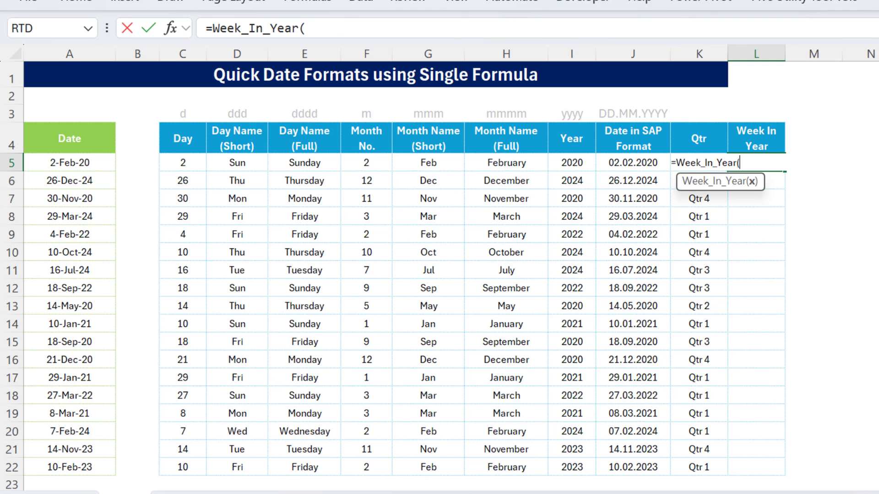
type("dat")
key("Tab")
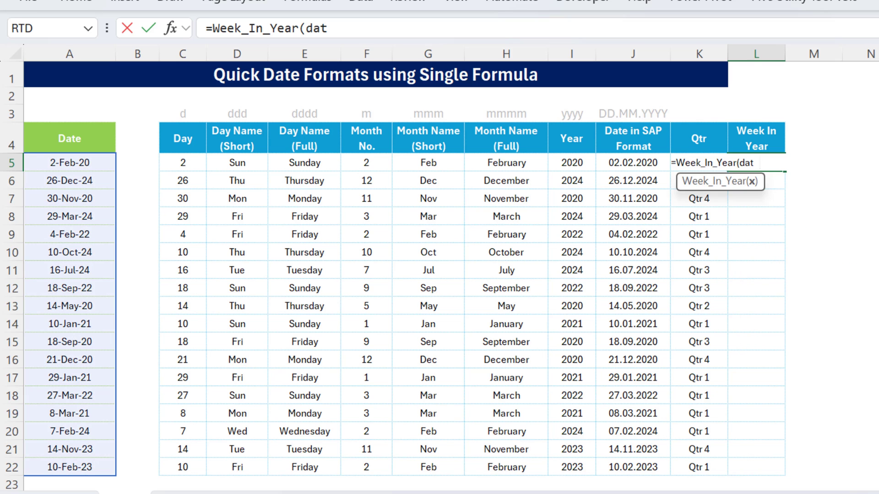
type(")")
key("Return")
left_click(756, 162)
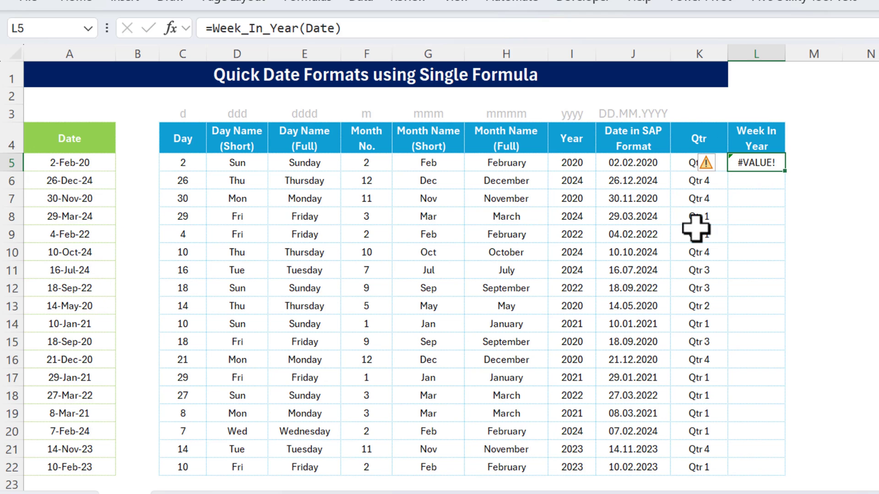
Step: Clear L5 and start a MAP formula there with the named range Date as its array
key("Delete")
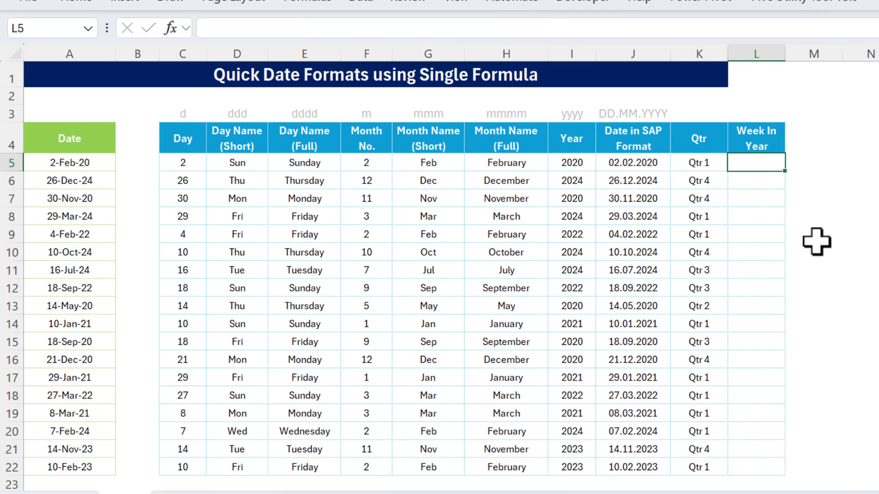
type("=map")
key("Tab")
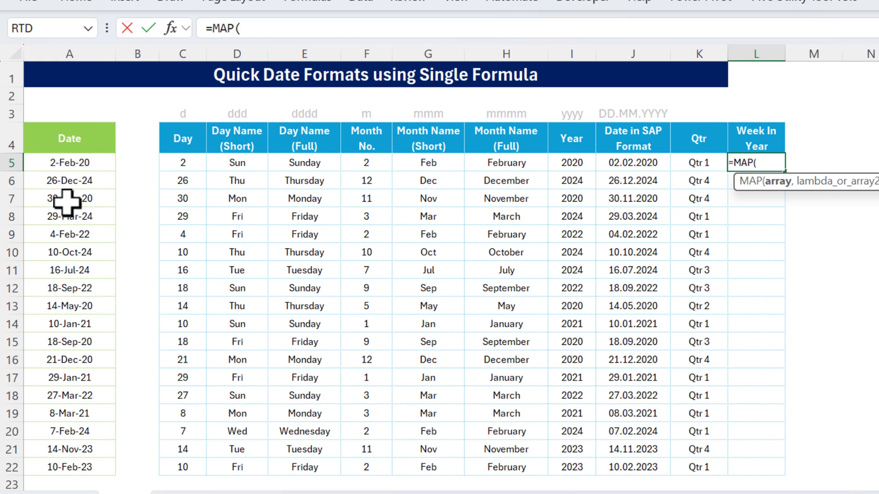
left_click(73, 163)
key("ctrl+shift+Down")
key("BackSpace")
key("BackSpace")
key("BackSpace")
key("BackSpace")
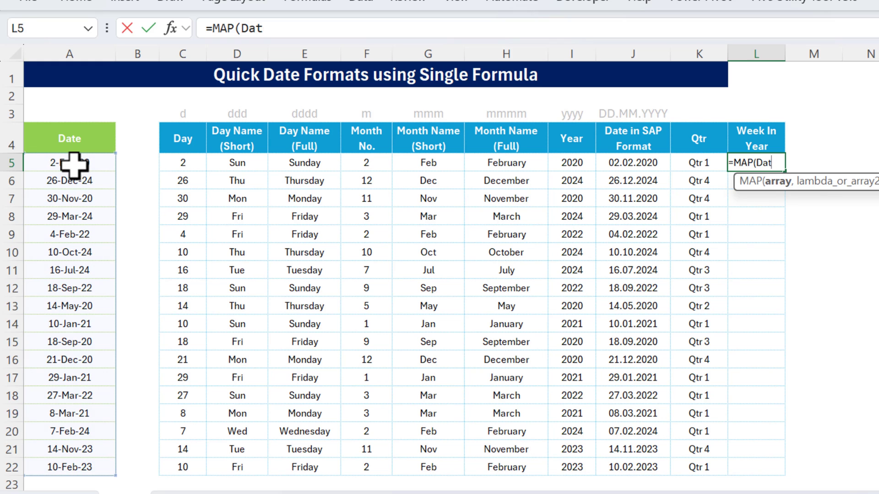
type("dat")
key("Tab")
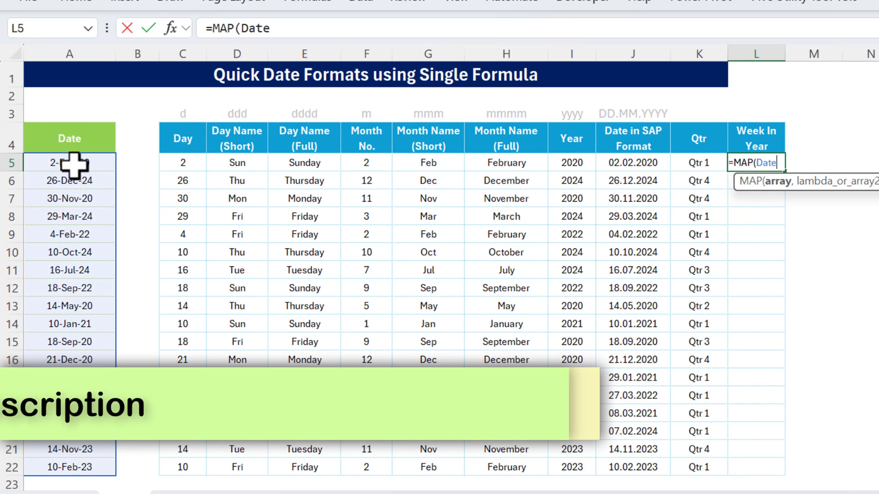
Step: Complete the L5 formula as =MAP(Date,Week_In_Year), giving the custom function without parentheses
type(",")
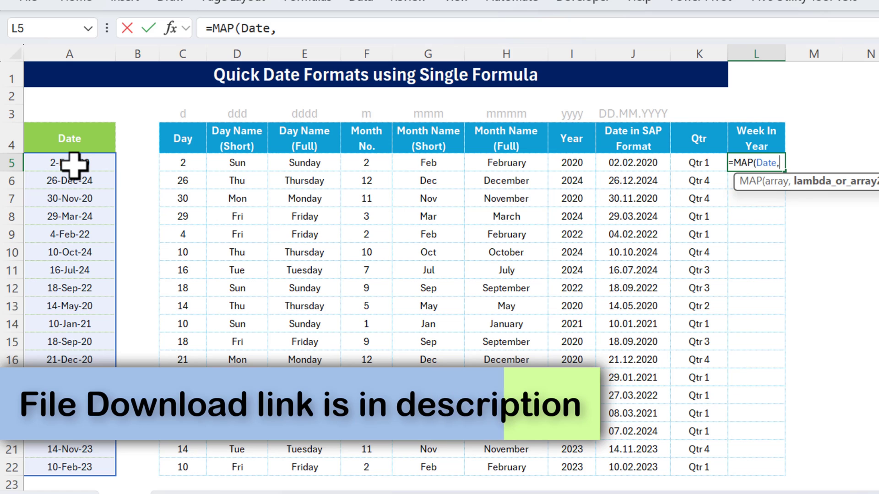
type("s")
key("BackSpace")
type("wee")
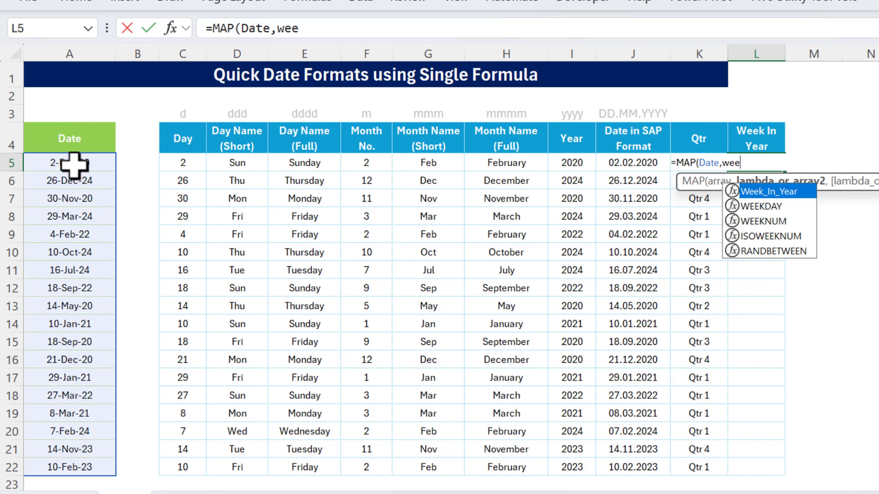
key("Tab")
key("BackSpace")
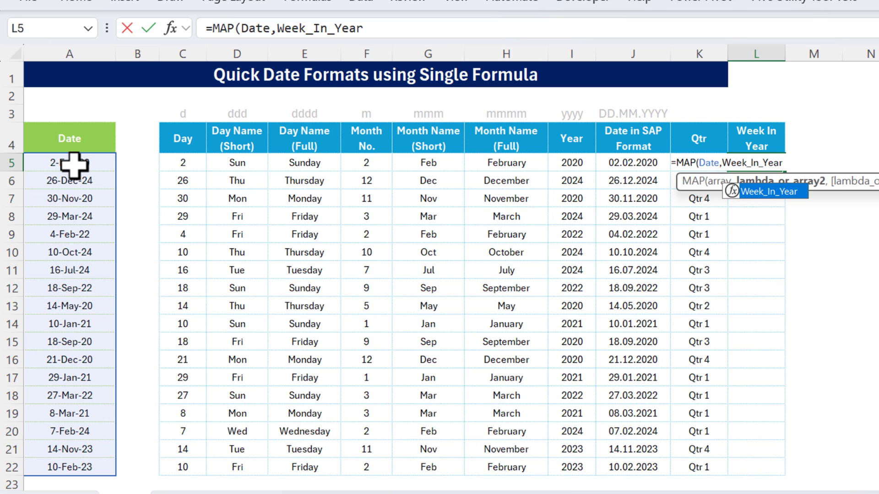
type(")")
key("Return")
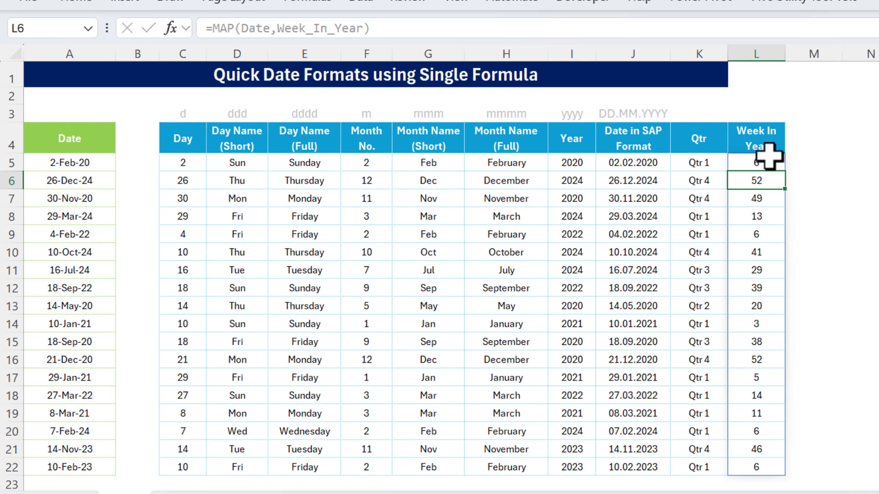
key("Up")
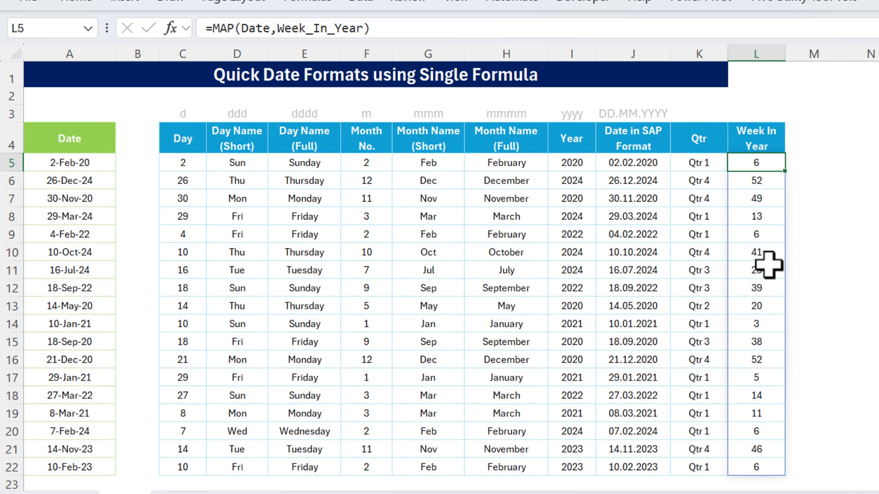
Step: Copy the expression "Qtr "&ROUNDUP(MONTH(Date)/3,0) from the K5 formula, without the equals sign
key("Left")
key("Right")
key("Left")
key("Left")
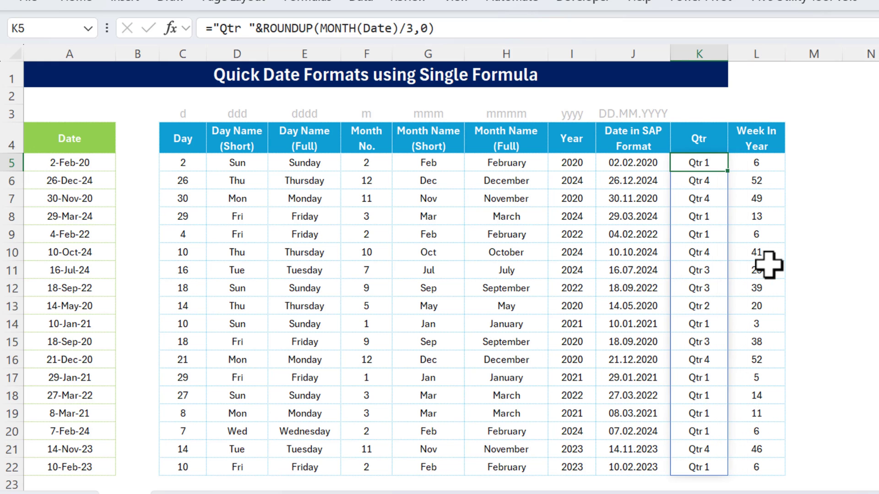
left_click_drag(437, 28, 208, 28)
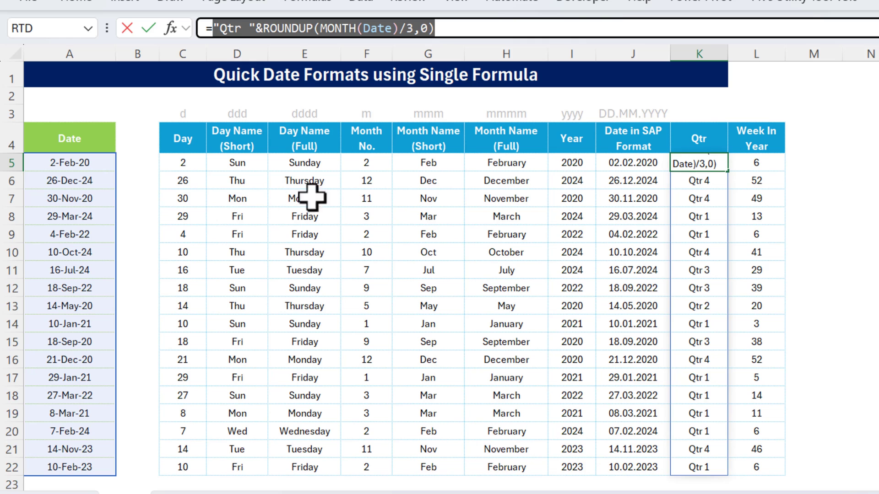
key("Escape")
Step: Wrap an outer HSTACK around the TEXT formula in C5, making TEXT(Date,HSTACK(C3:J3)) its first array
left_click(194, 158)
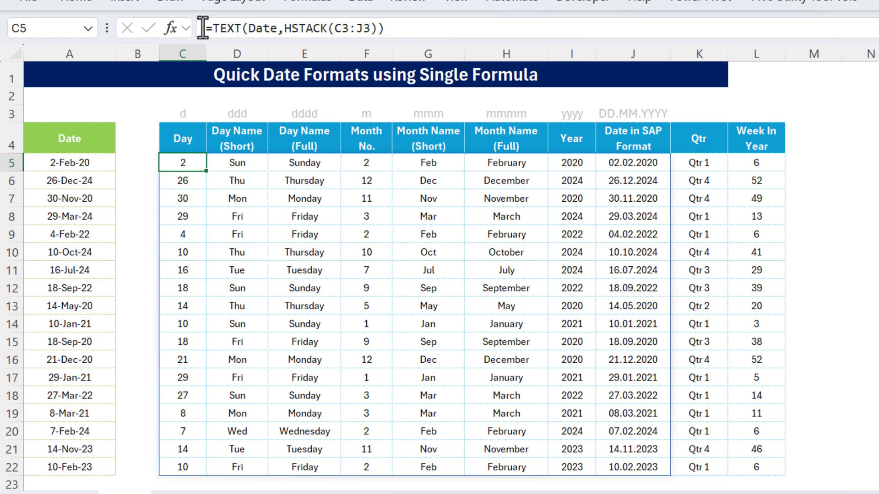
left_click(213, 28)
type("h")
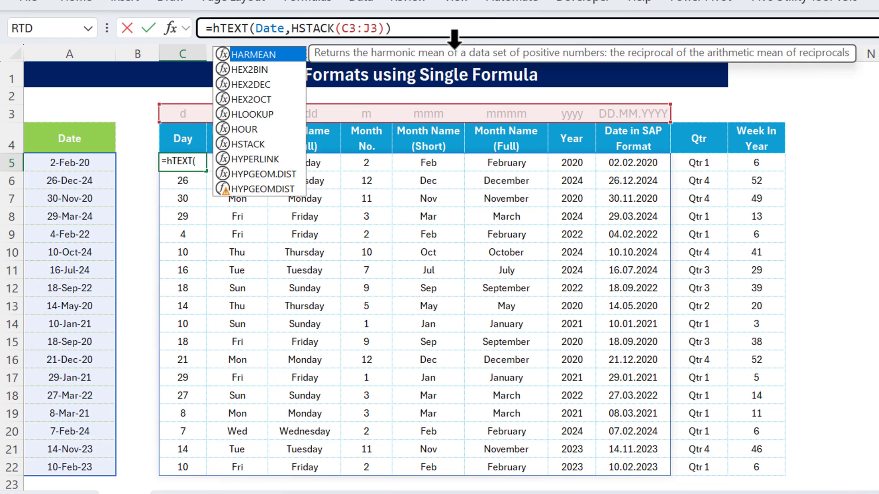
key("Down")
key("Up")
key("Down")
key("Down")
key("Down")
key("Down")
key("Down")
key("Down")
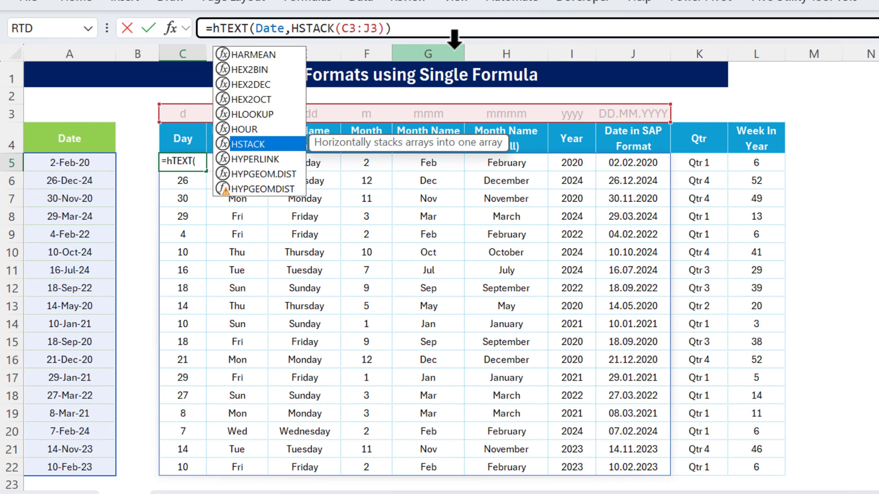
key("Tab")
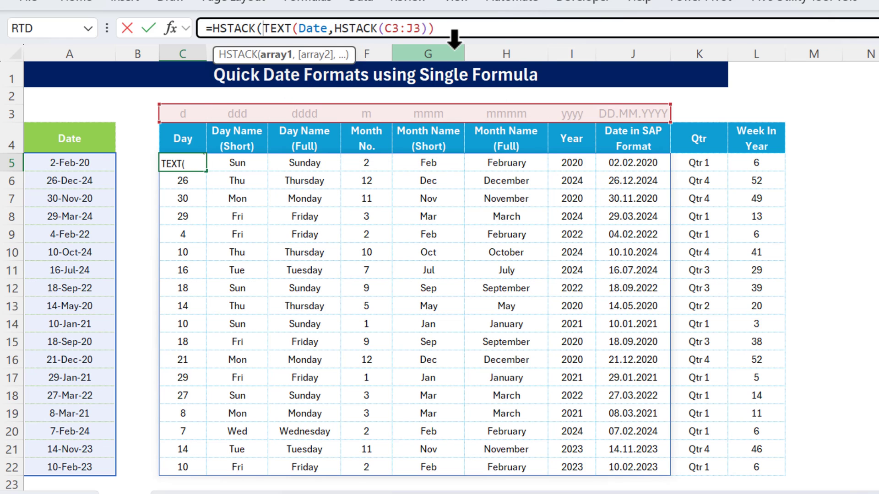
Step: Add "Qtr "&ROUNDUP(MONTH(Date)/3,0) as the second array of the outer HSTACK in C5
left_click(276, 55)
left_click(437, 25)
type(",")
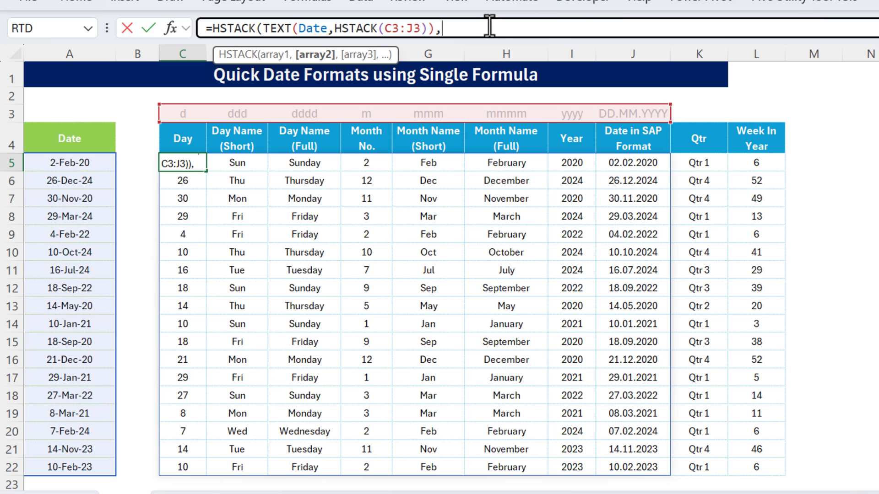
type("\"Qtr \"&ROUNDUP(MONTH(Date)/3,0)")
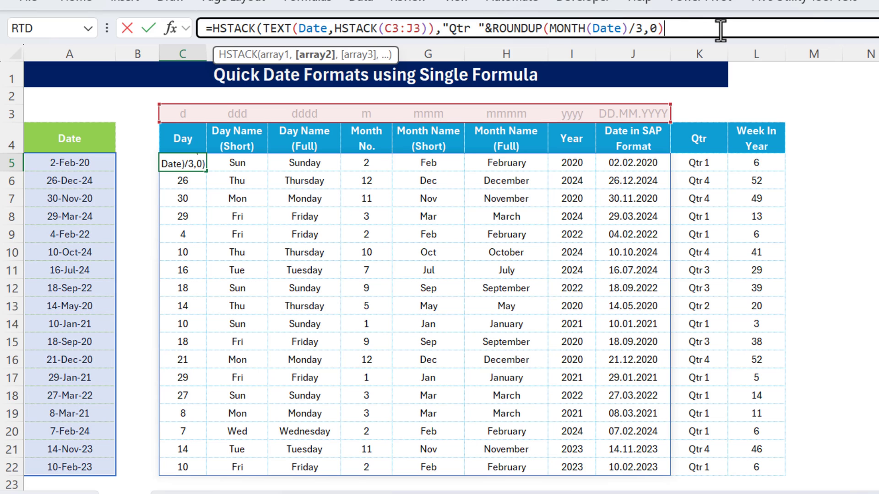
type(",")
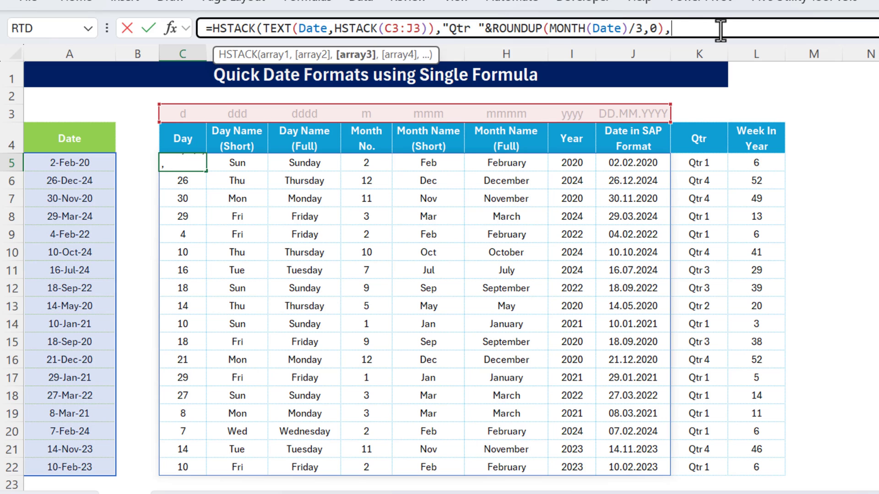
Step: Add MAP(Date,Week_In_Year) as the third array and enter the completed HSTACK formula in C5
type("map")
key("Tab")
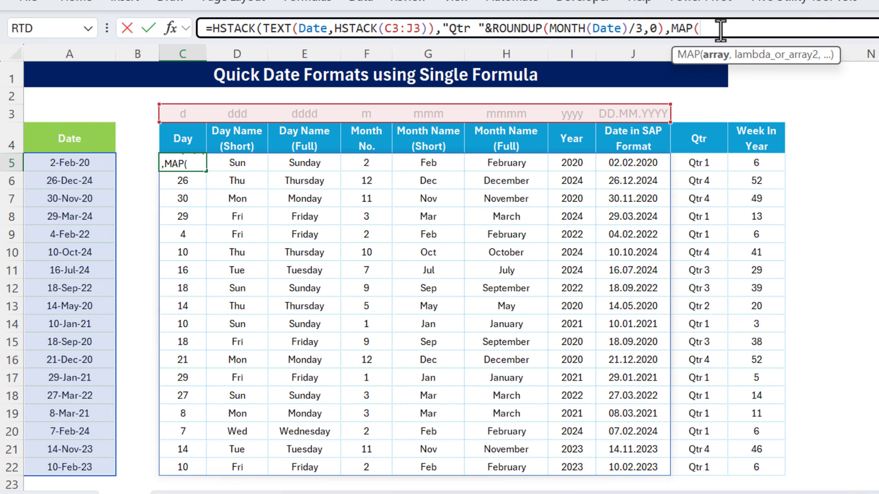
type("dat")
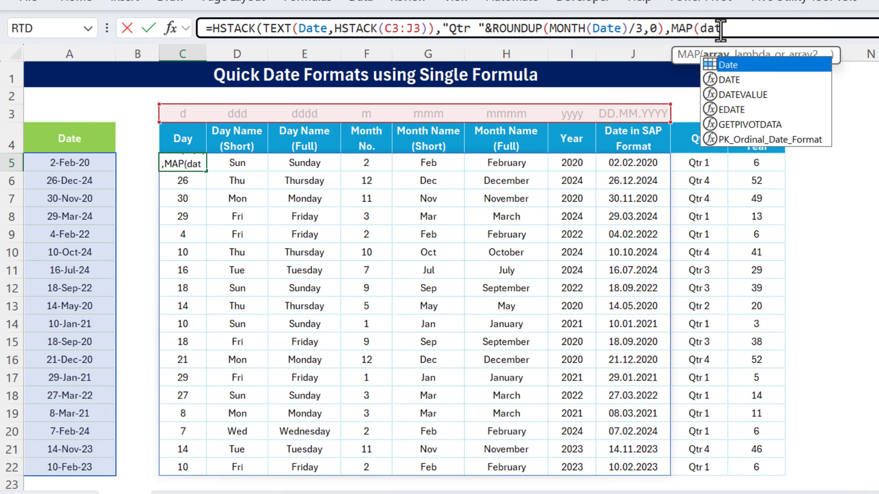
key("Tab")
type(",w")
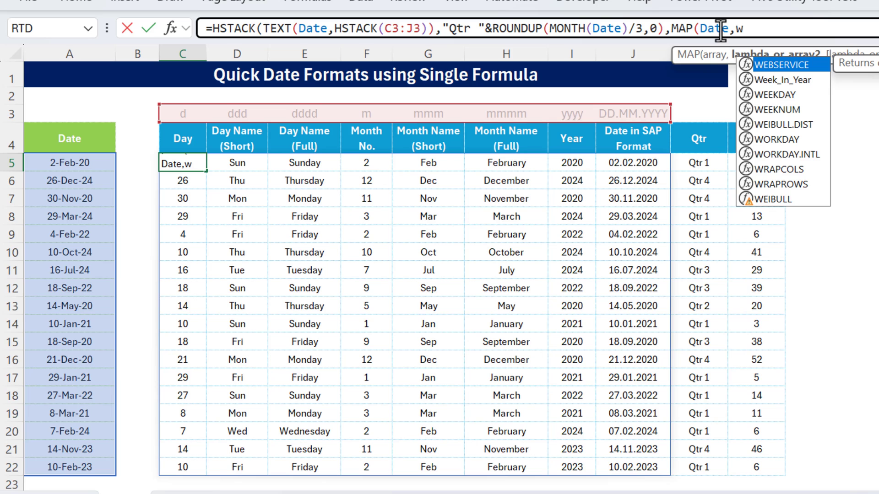
key("Down")
key("Tab")
key("BackSpace")
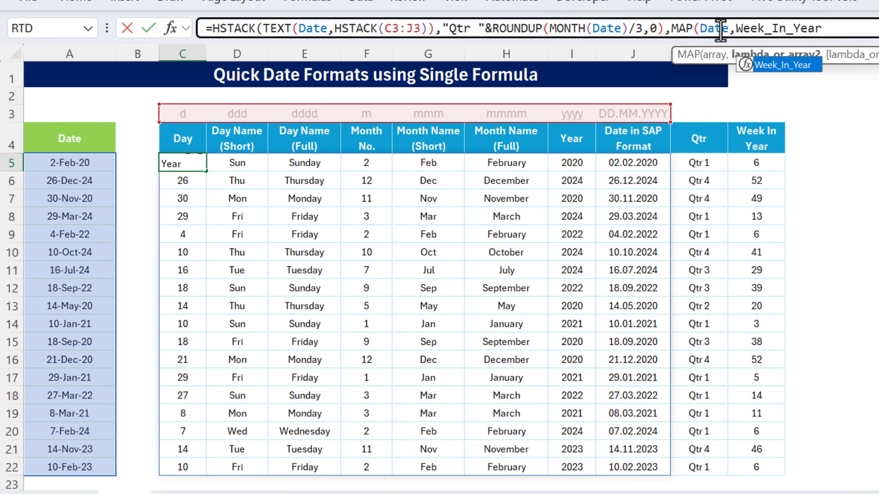
type("))")
key("Return")
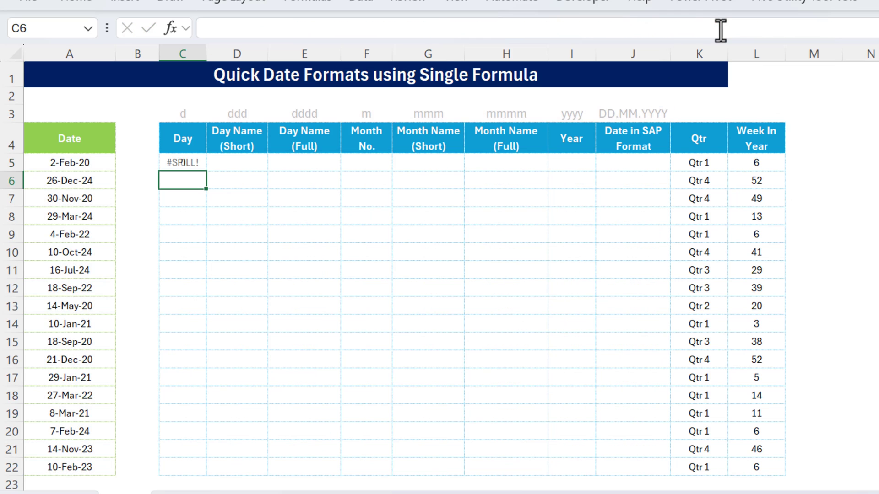
Step: Clear the separate Qtr and Week In Year formulas in K5:L22, then return to C5
key("Up")
key("ctrl+Right")
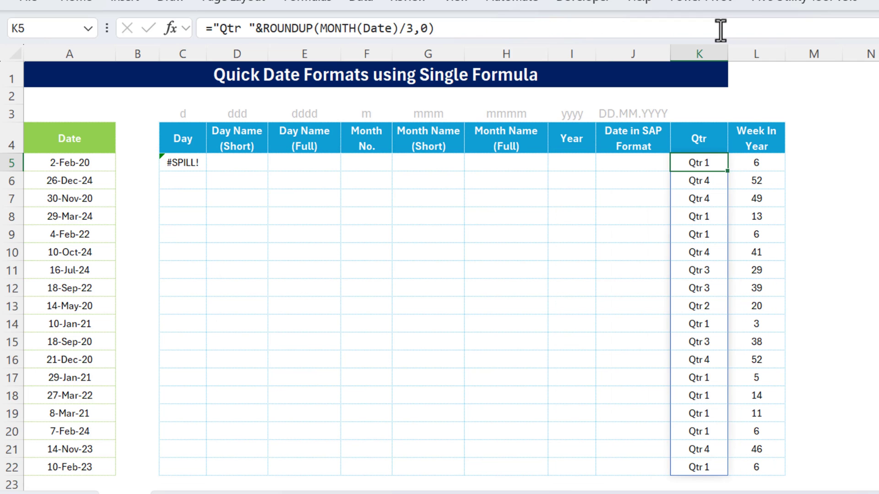
key("shift+Right")
key("ctrl+shift+Down")
key("Delete")
key("Up")
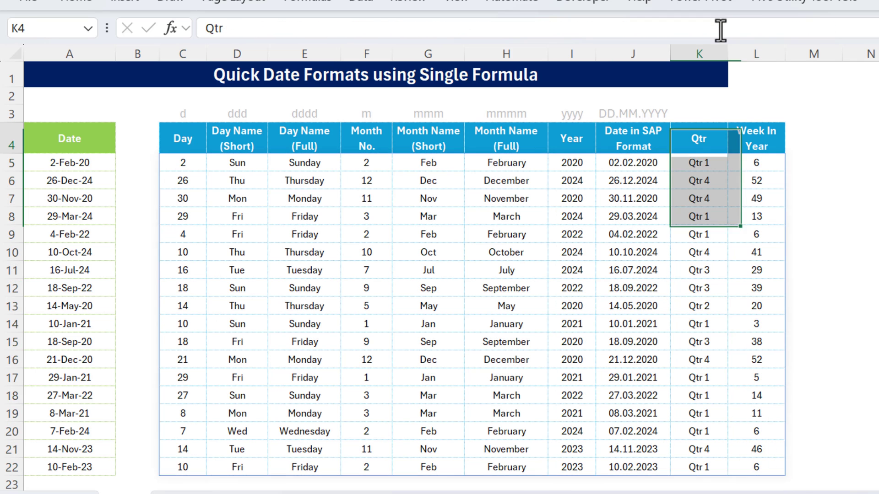
key("Left")
key("ctrl+Left")
key("Down")
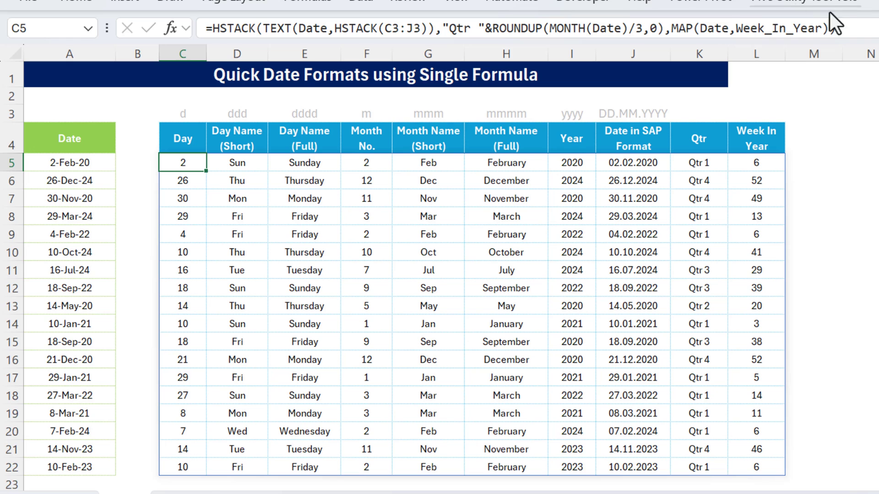
left_click(857, 36)
key("Escape")
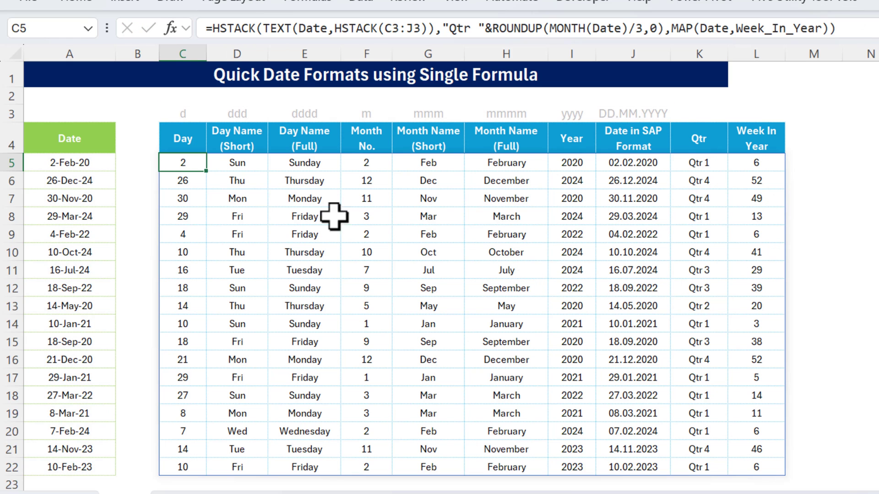
left_click(200, 143)
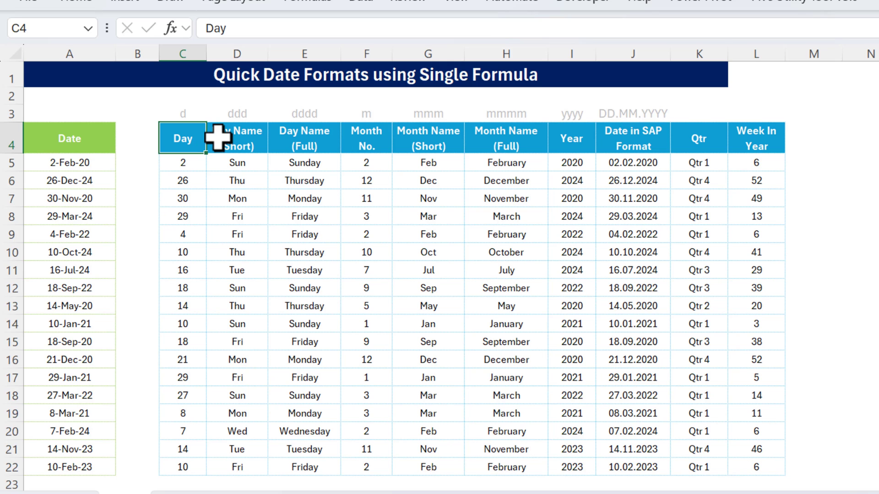
left_click(698, 146)
left_click(181, 137)
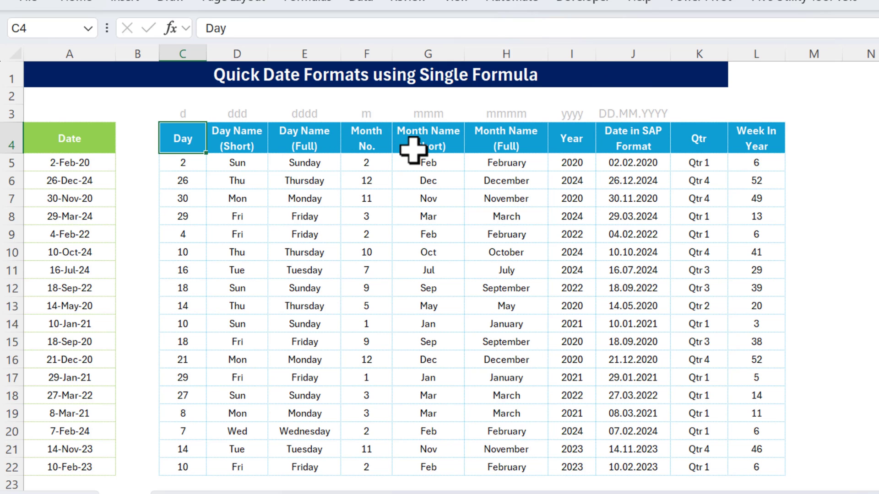